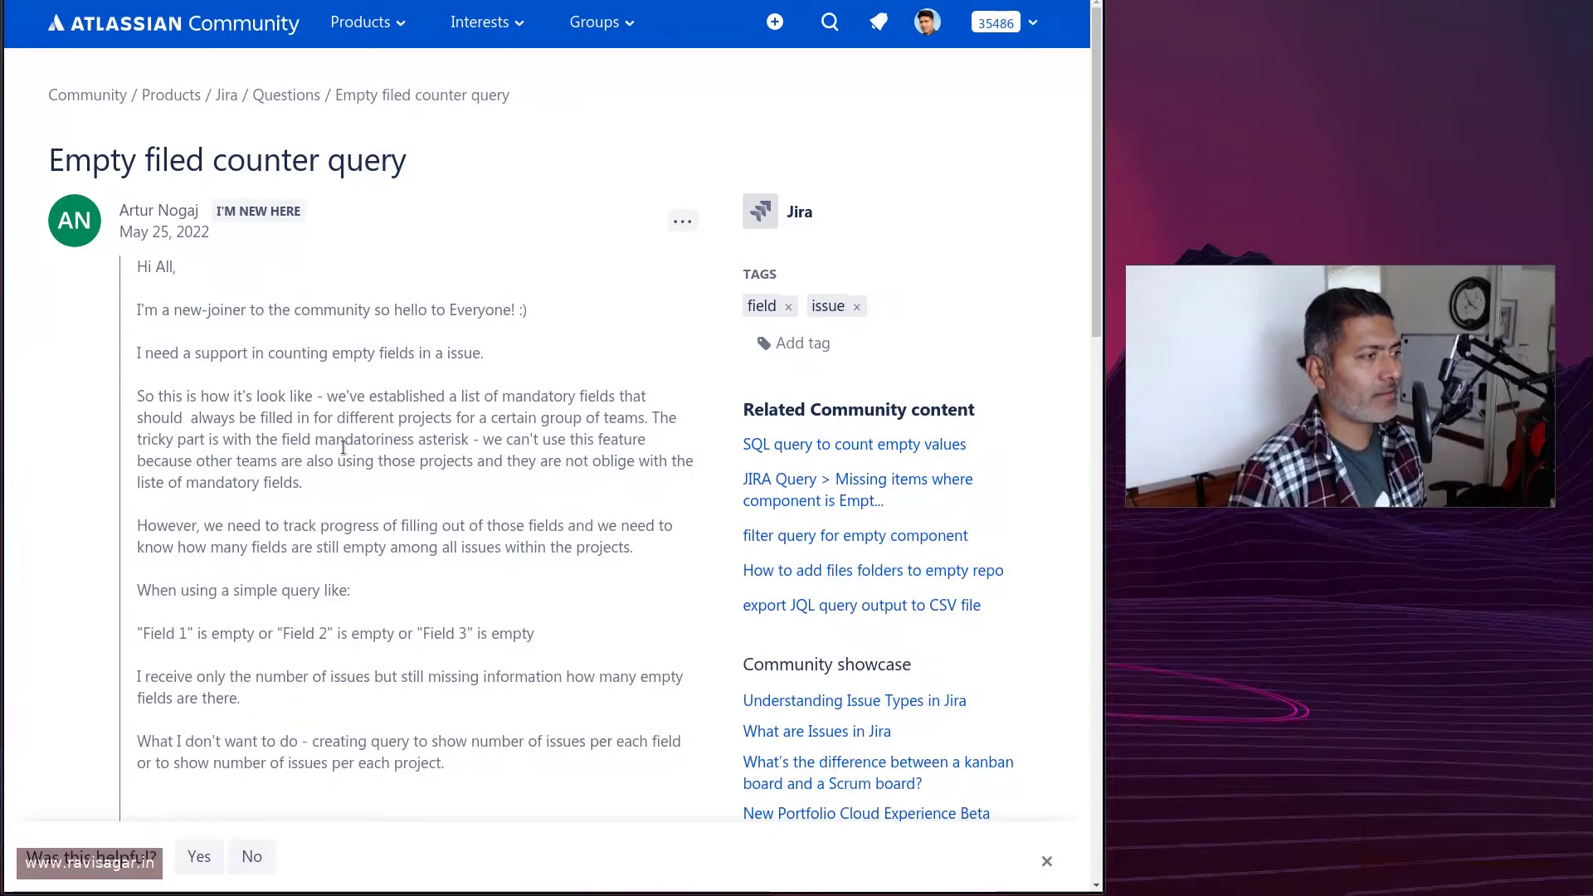
# Collapse the Filters sidebar on the Jira issue search to widen the results
pyautogui.hotkey('ctrl', 'Tab')
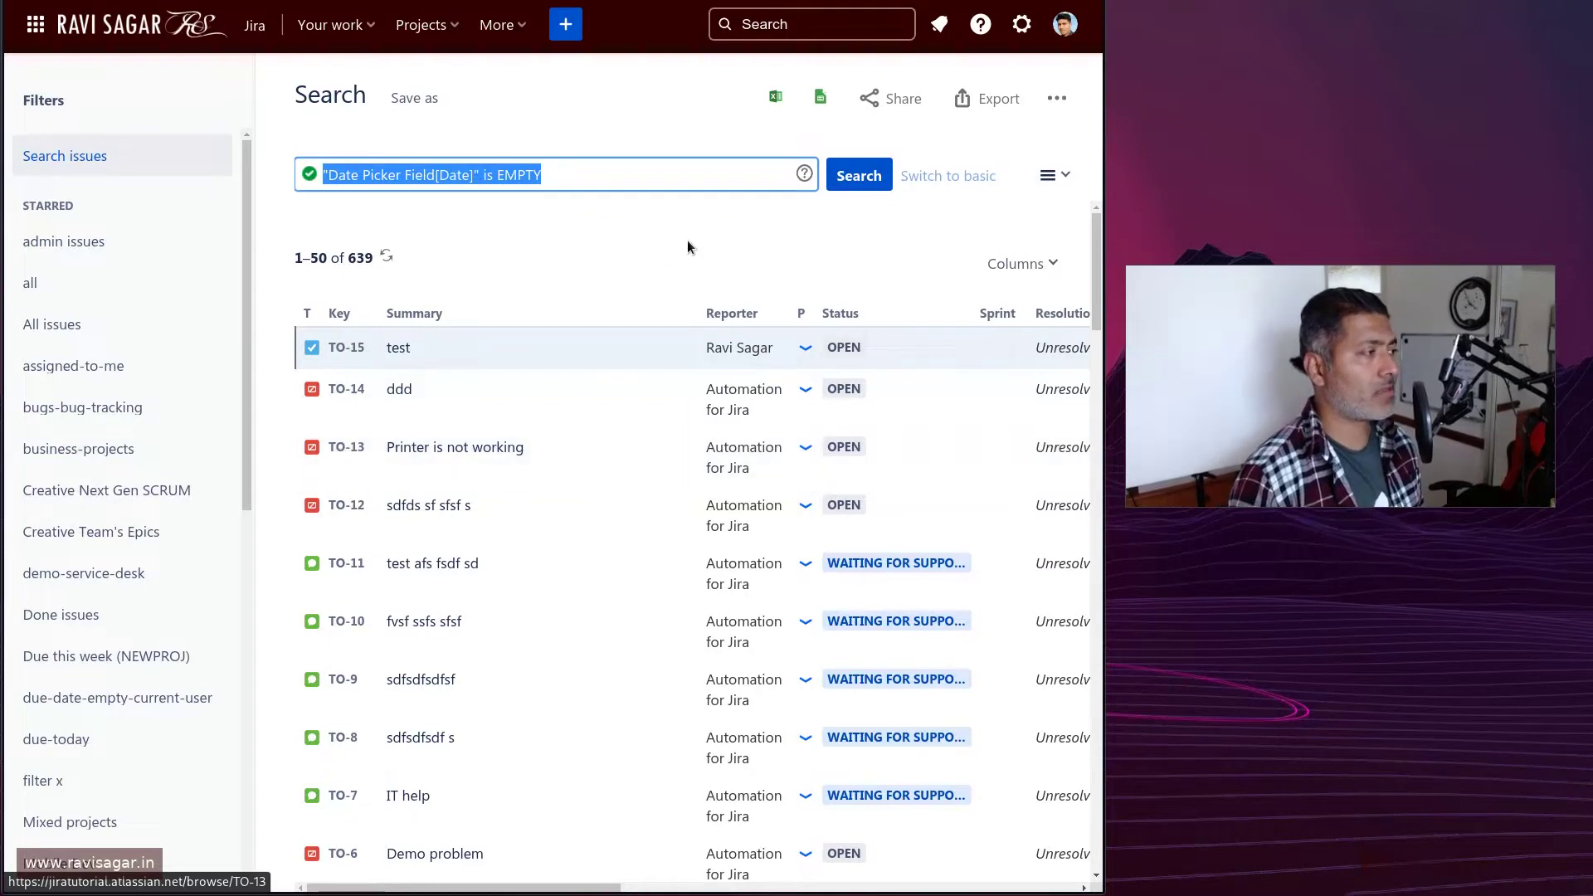
pyautogui.click(569, 171)
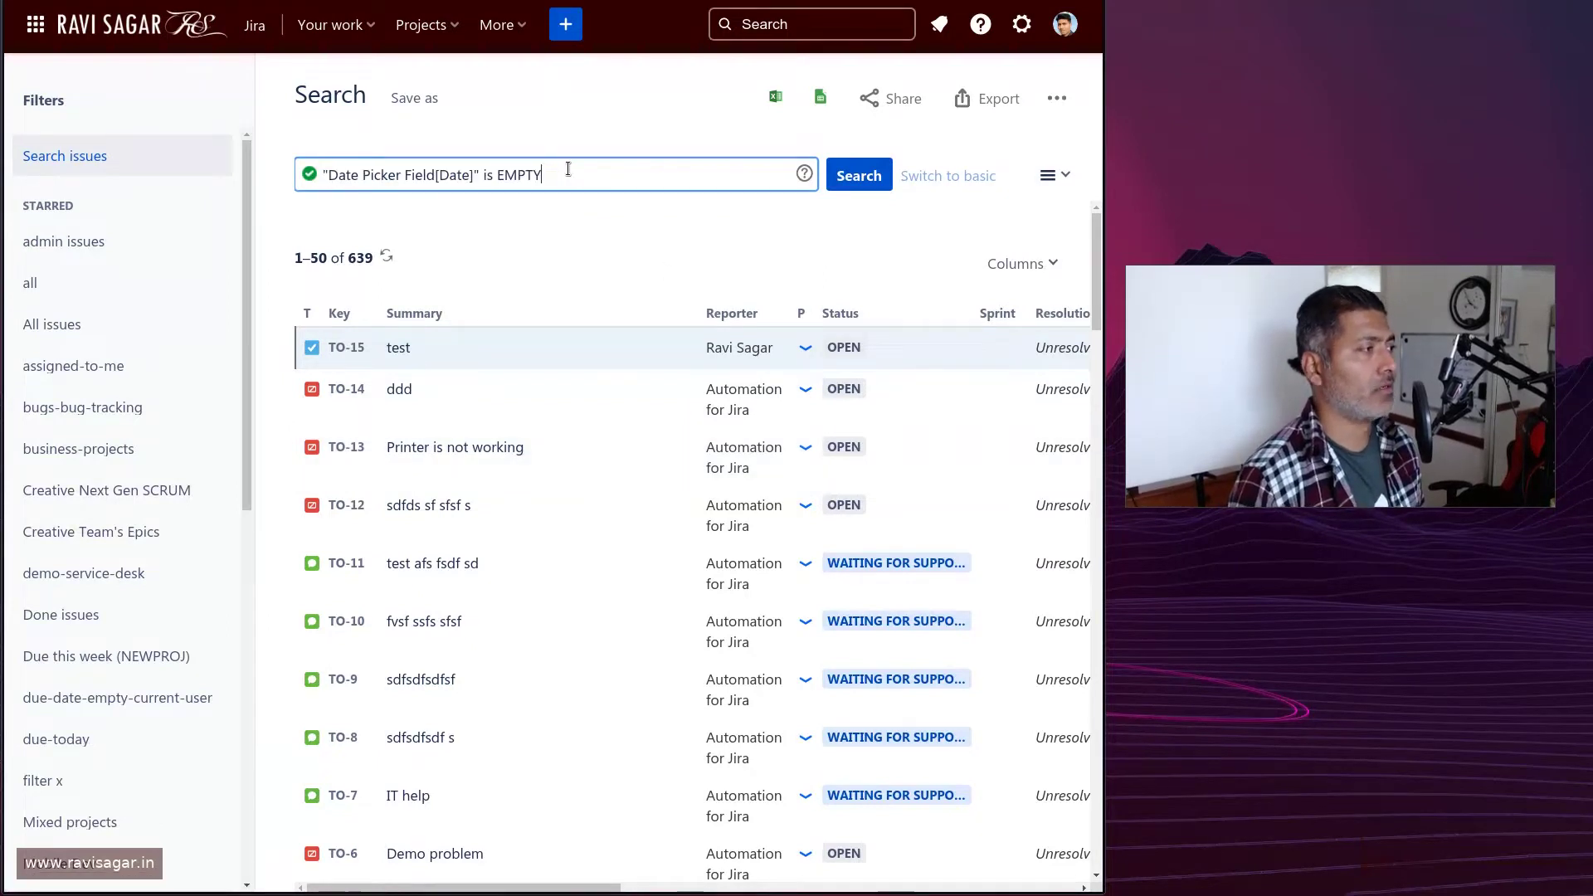
pyautogui.click(602, 261)
pyautogui.press('[')
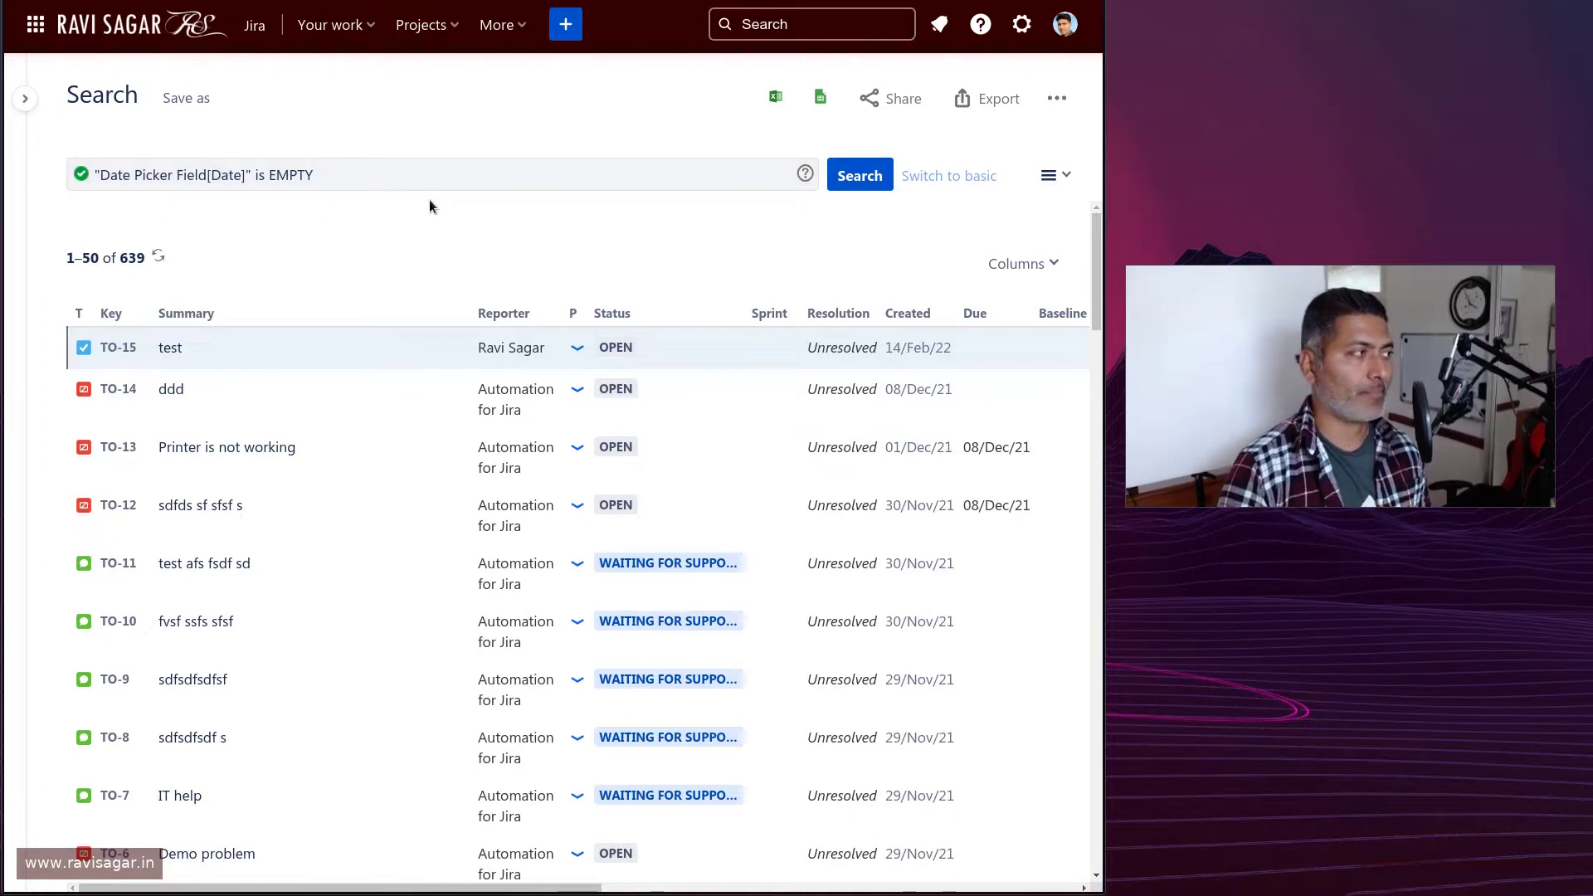
# Change the JQL to "Date Picker Field[Date]" is not EMPTY and search, showing 5 issues
pyautogui.click(270, 175)
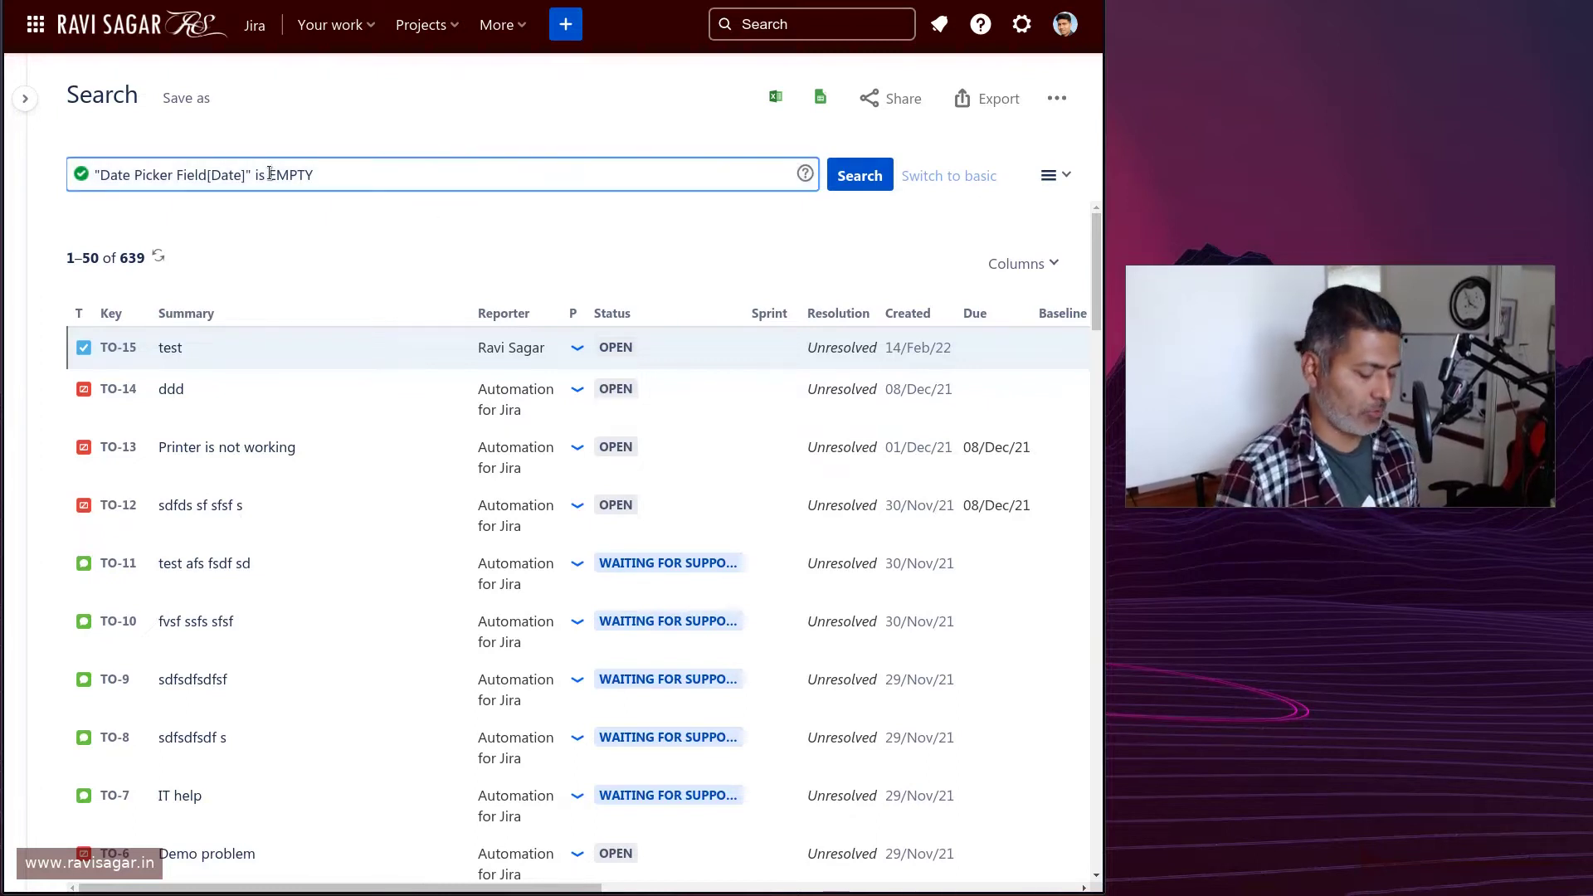
pyautogui.write('not')
pyautogui.click(516, 125)
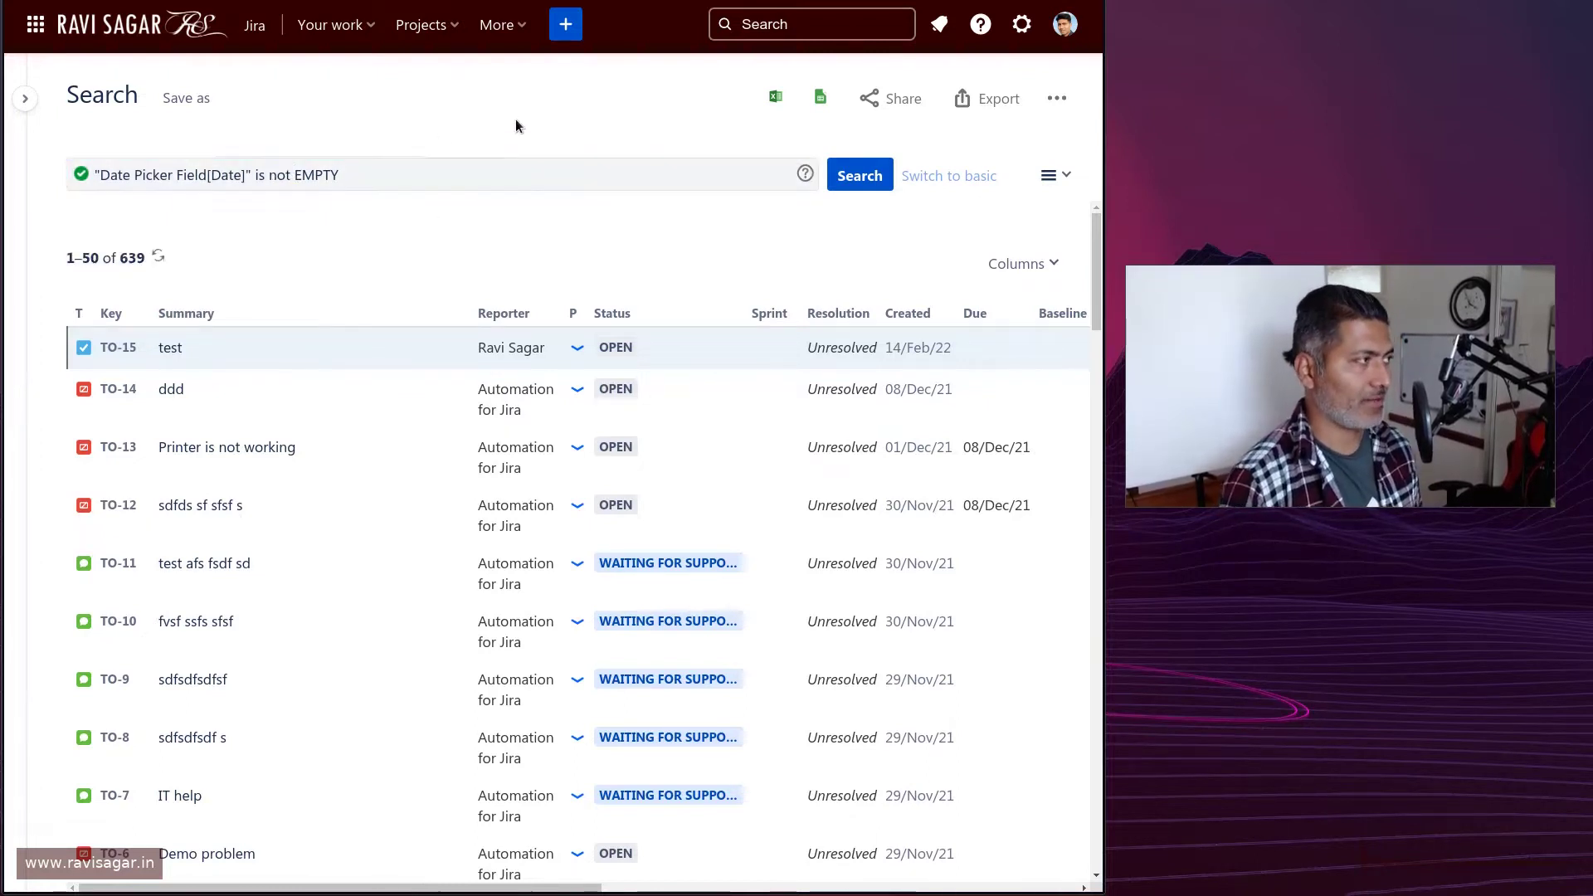
pyautogui.click(829, 176)
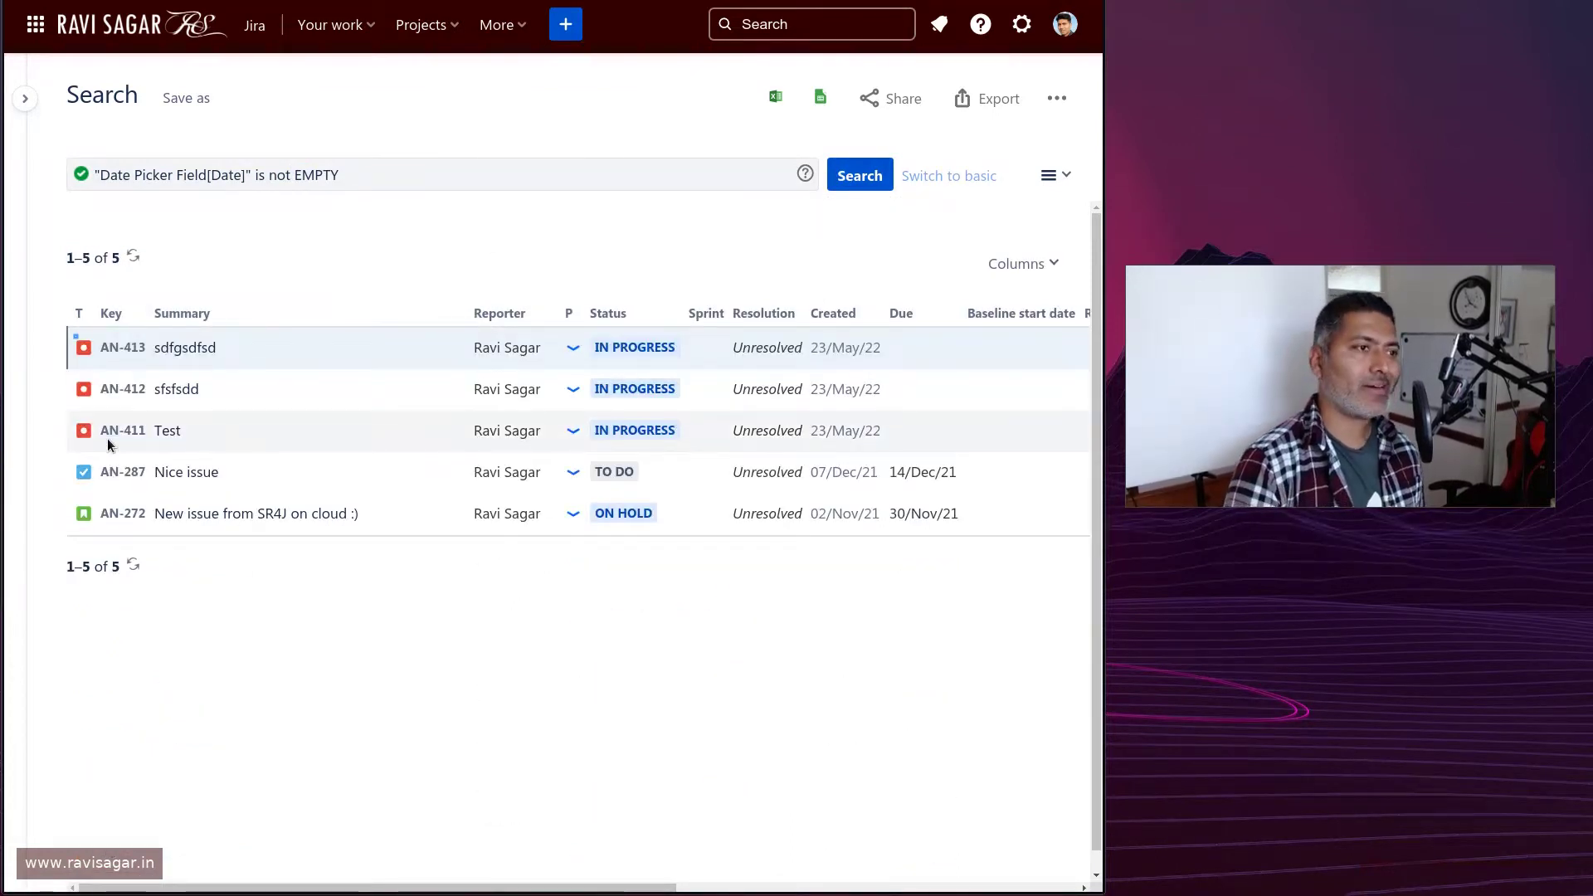
# Remove 'not' from the query and rerun it, returning the 639 empty-date issues
pyautogui.doubleClick(280, 175)
pyautogui.press('BackSpace')
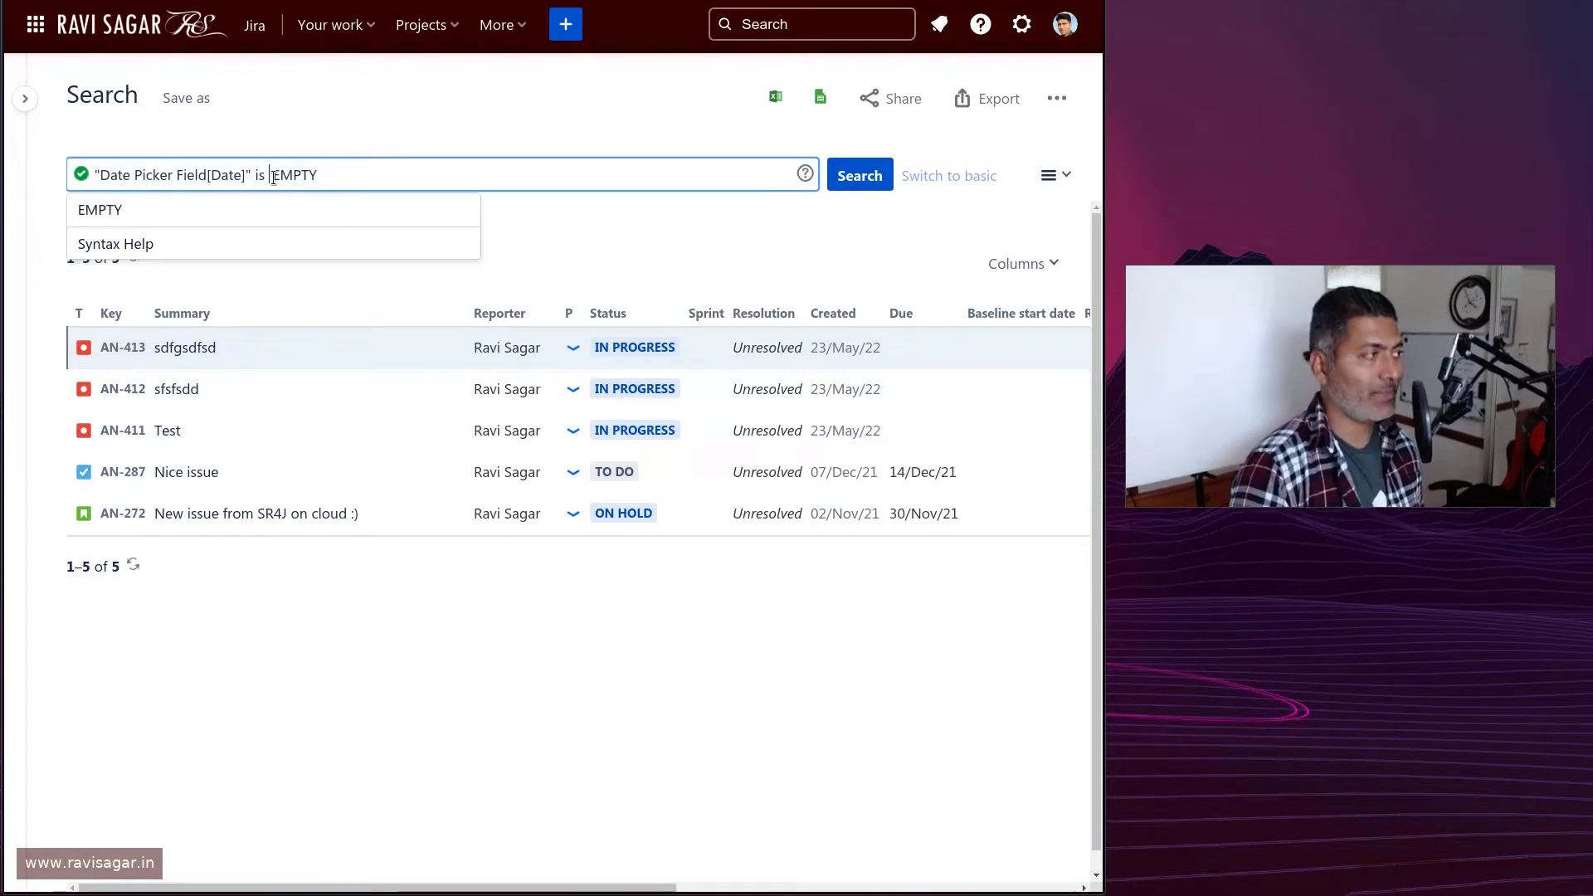
pyautogui.press('BackSpace')
pyautogui.click(745, 246)
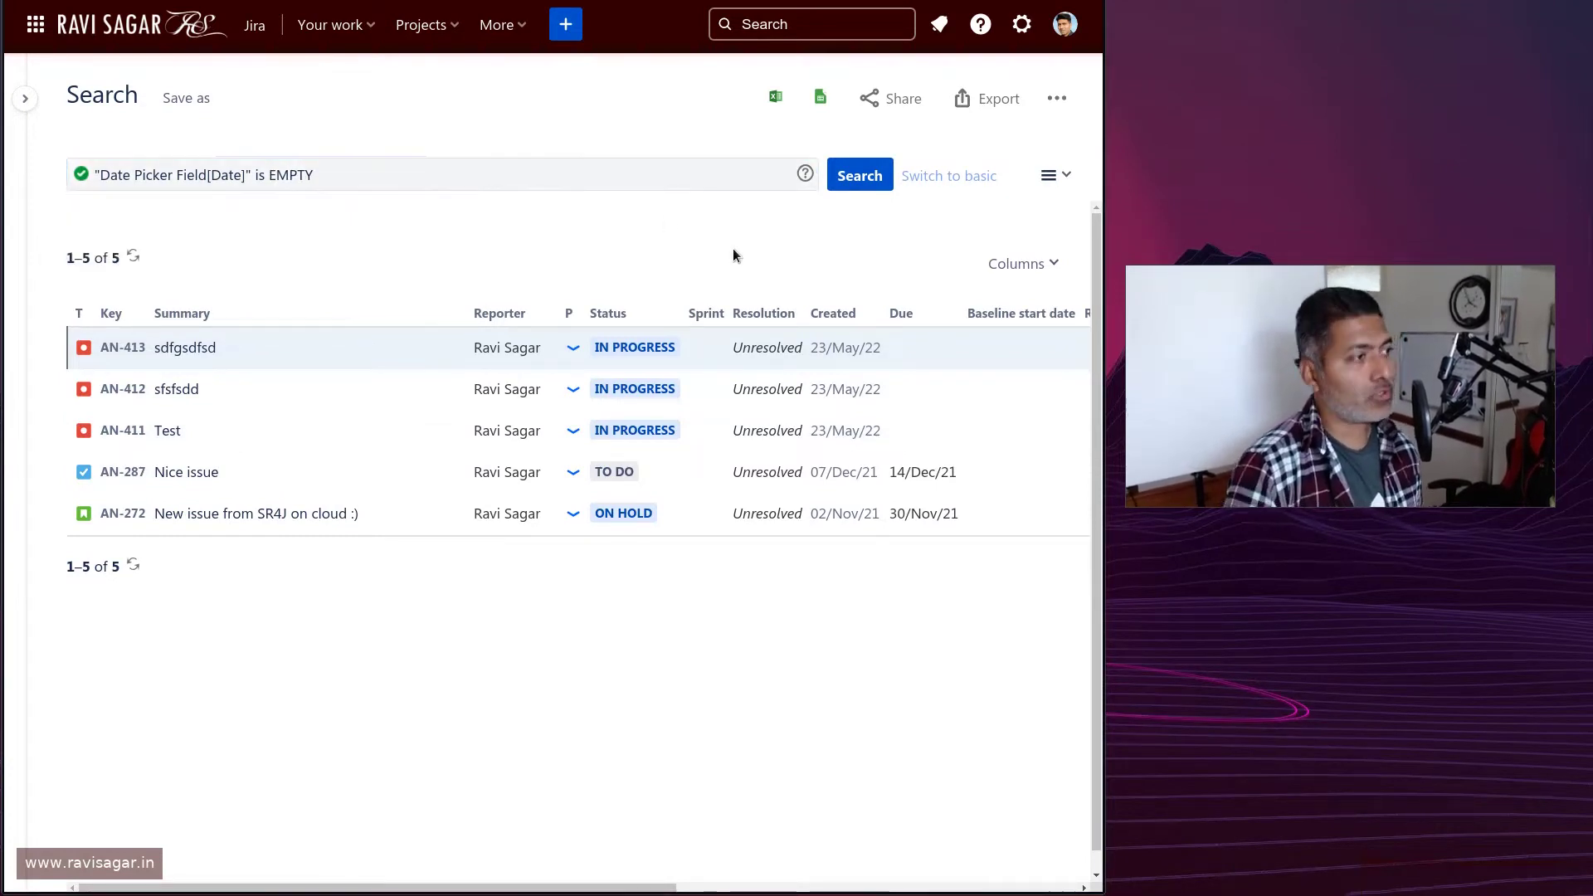
pyautogui.click(859, 175)
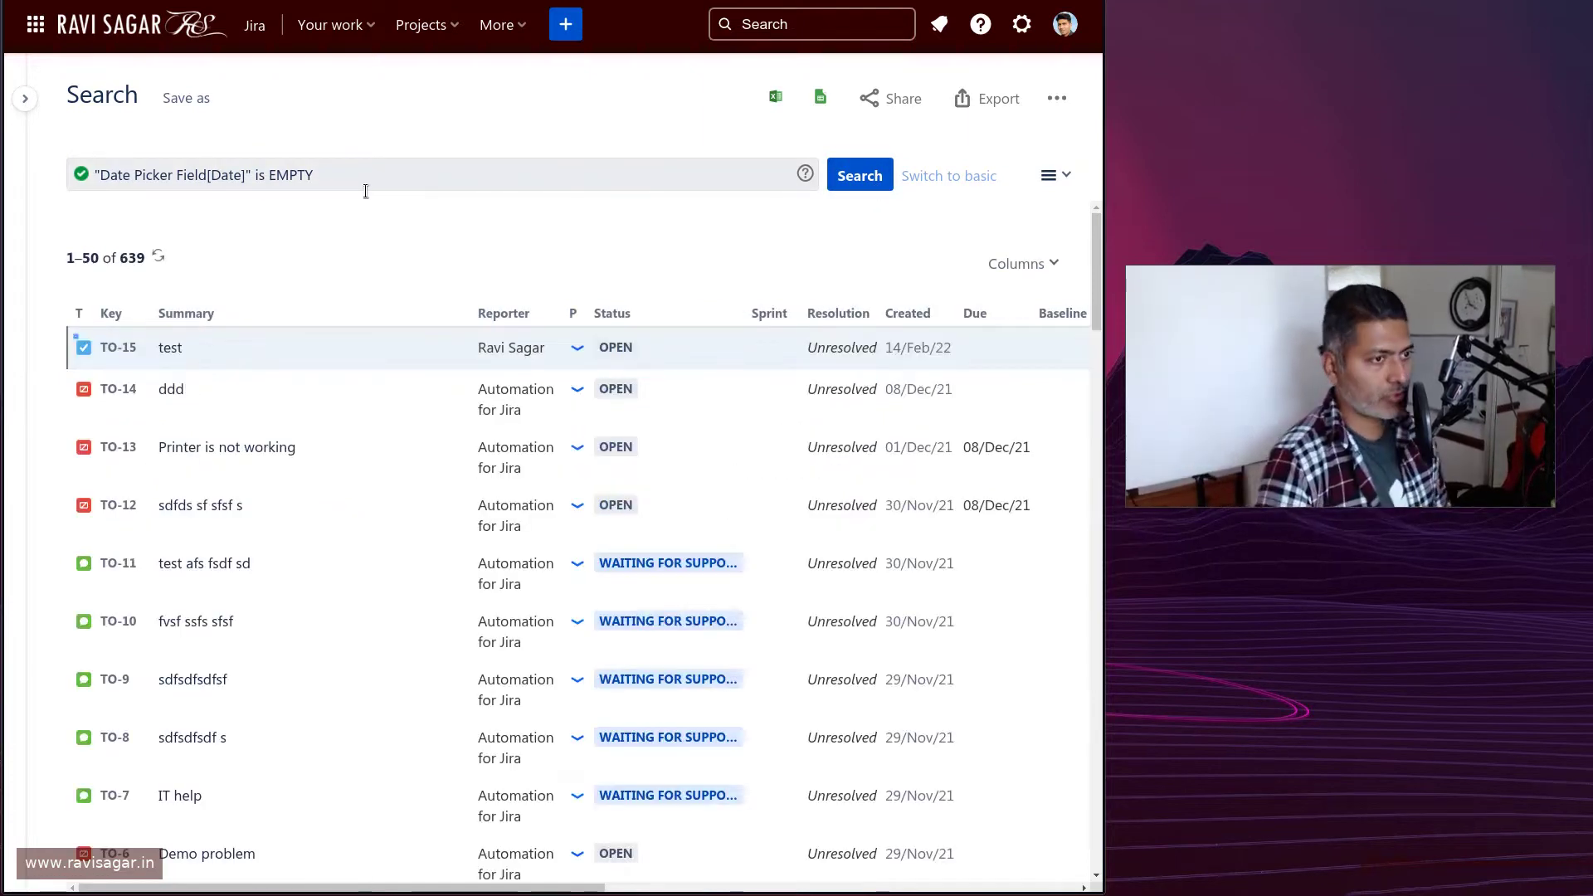
# Append 'and project = Android' to the JQL query and run the search
pyautogui.click(419, 174)
pyautogui.write('and p[r')
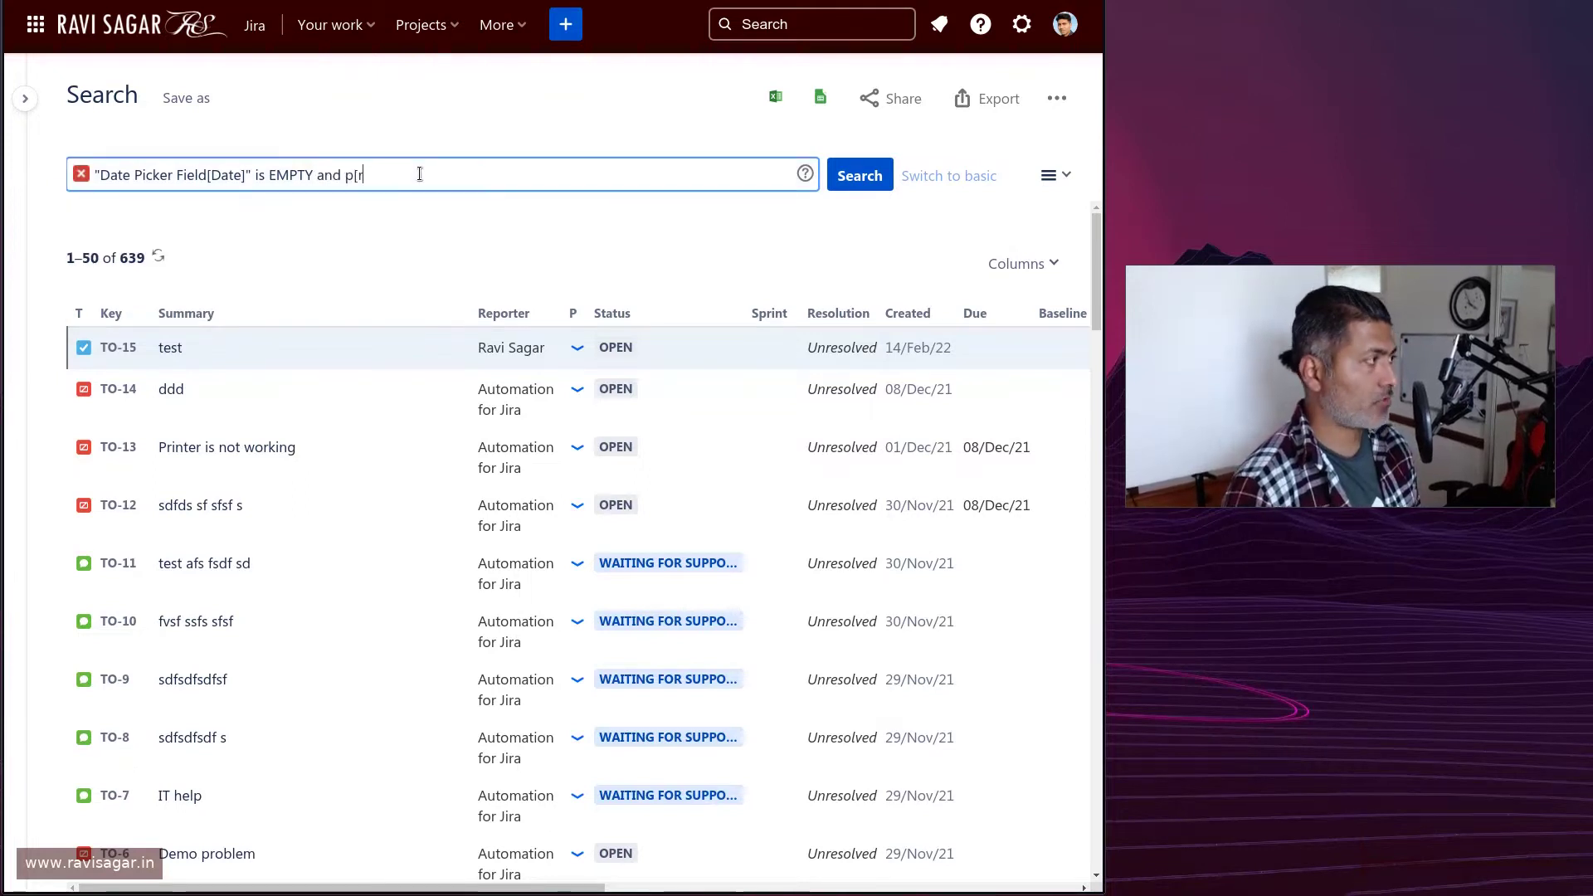
pyautogui.press('BackSpace')
pyautogui.press('BackSpace')
pyautogui.write('roject')
pyautogui.press('Escape')
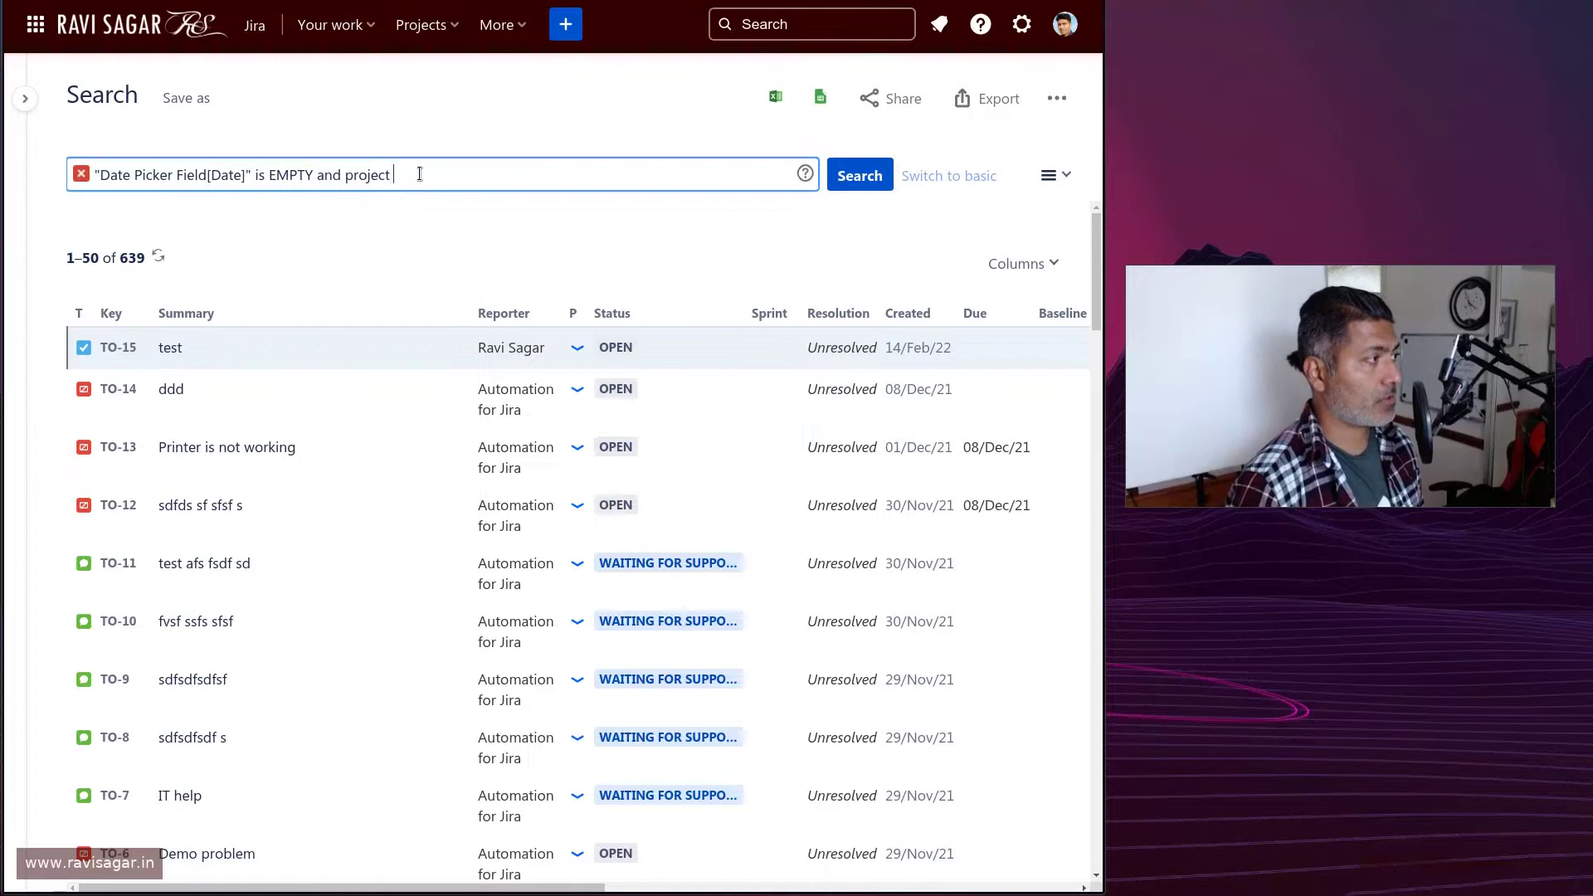
pyautogui.write('= A')
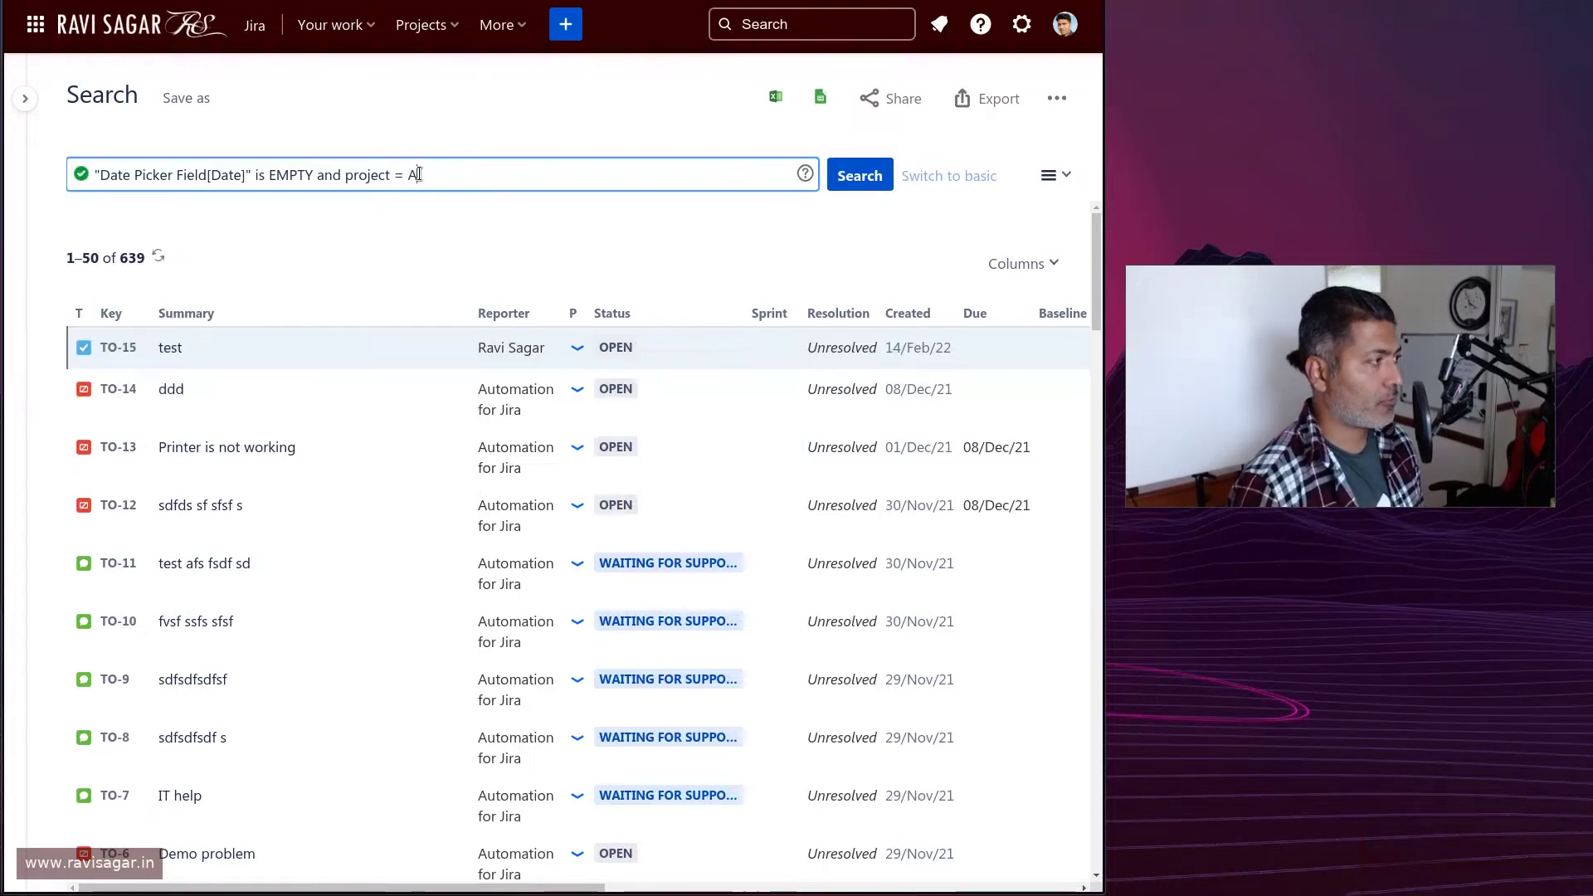
pyautogui.press('Down')
pyautogui.press('Return')
pyautogui.press('Return')
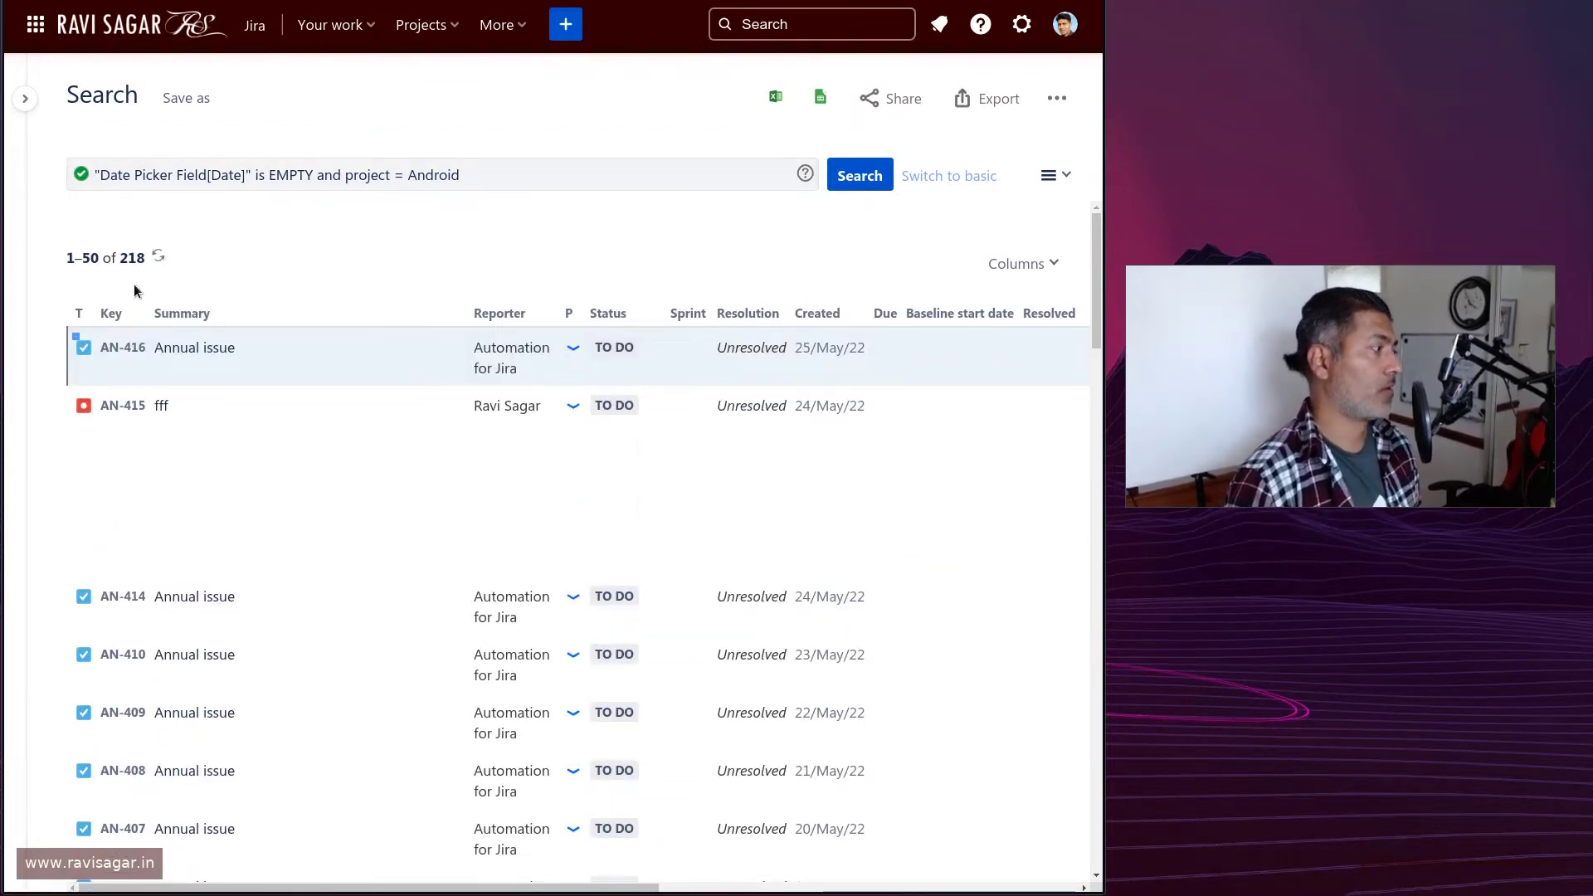
# Replace Android with iOS as the project value and rerun, leaving 3 issues
pyautogui.doubleClick(445, 178)
pyautogui.write('iso')
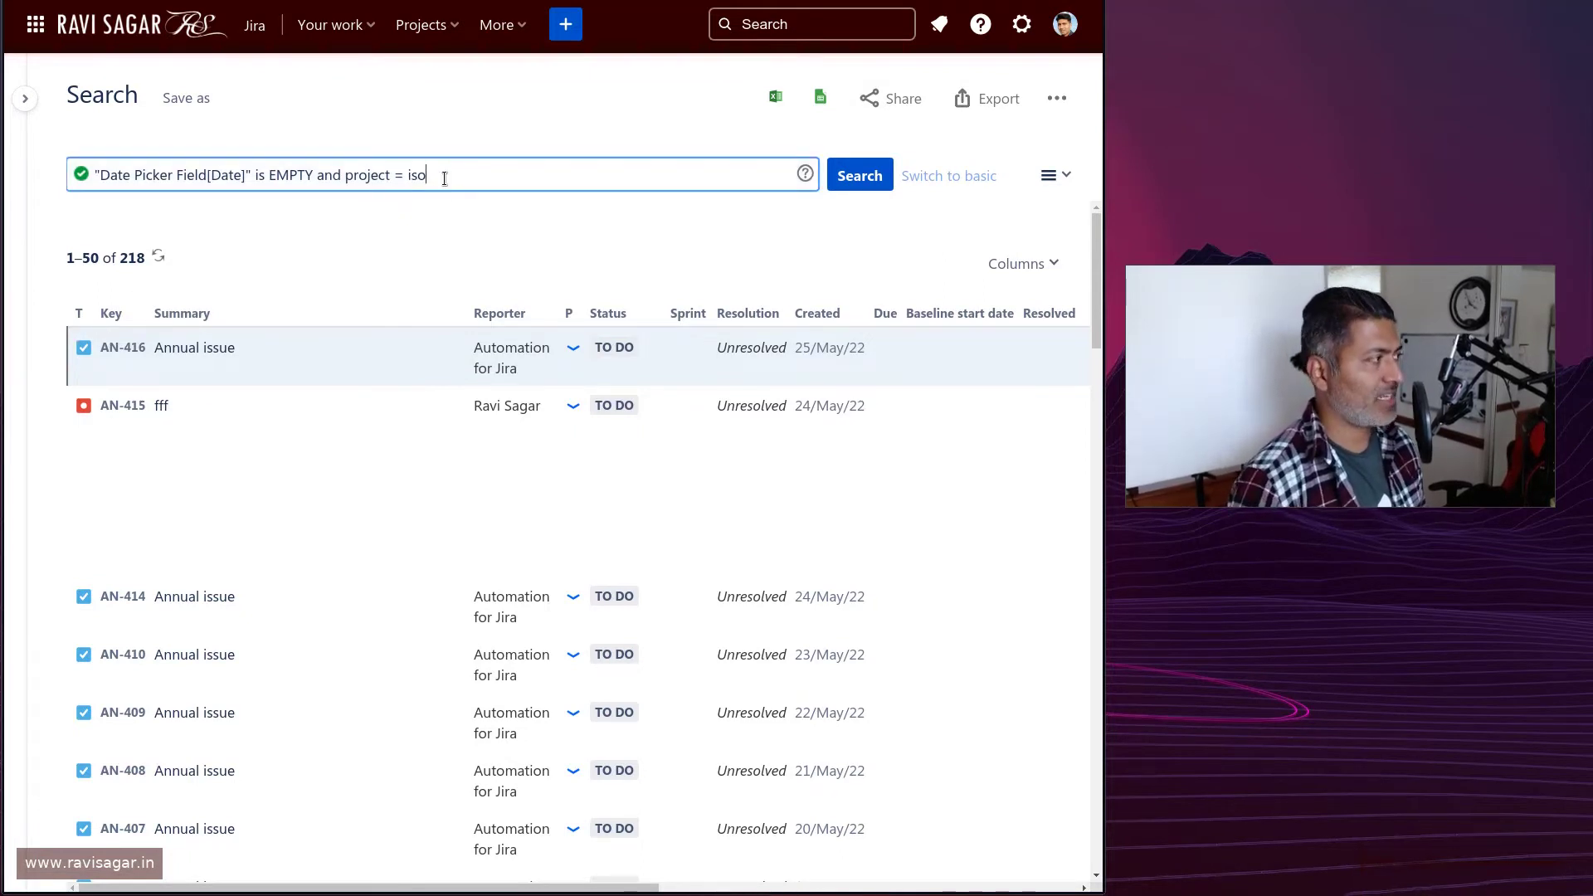
pyautogui.press('BackSpace')
pyautogui.press('BackSpace')
pyautogui.write('s')
pyautogui.write('o')
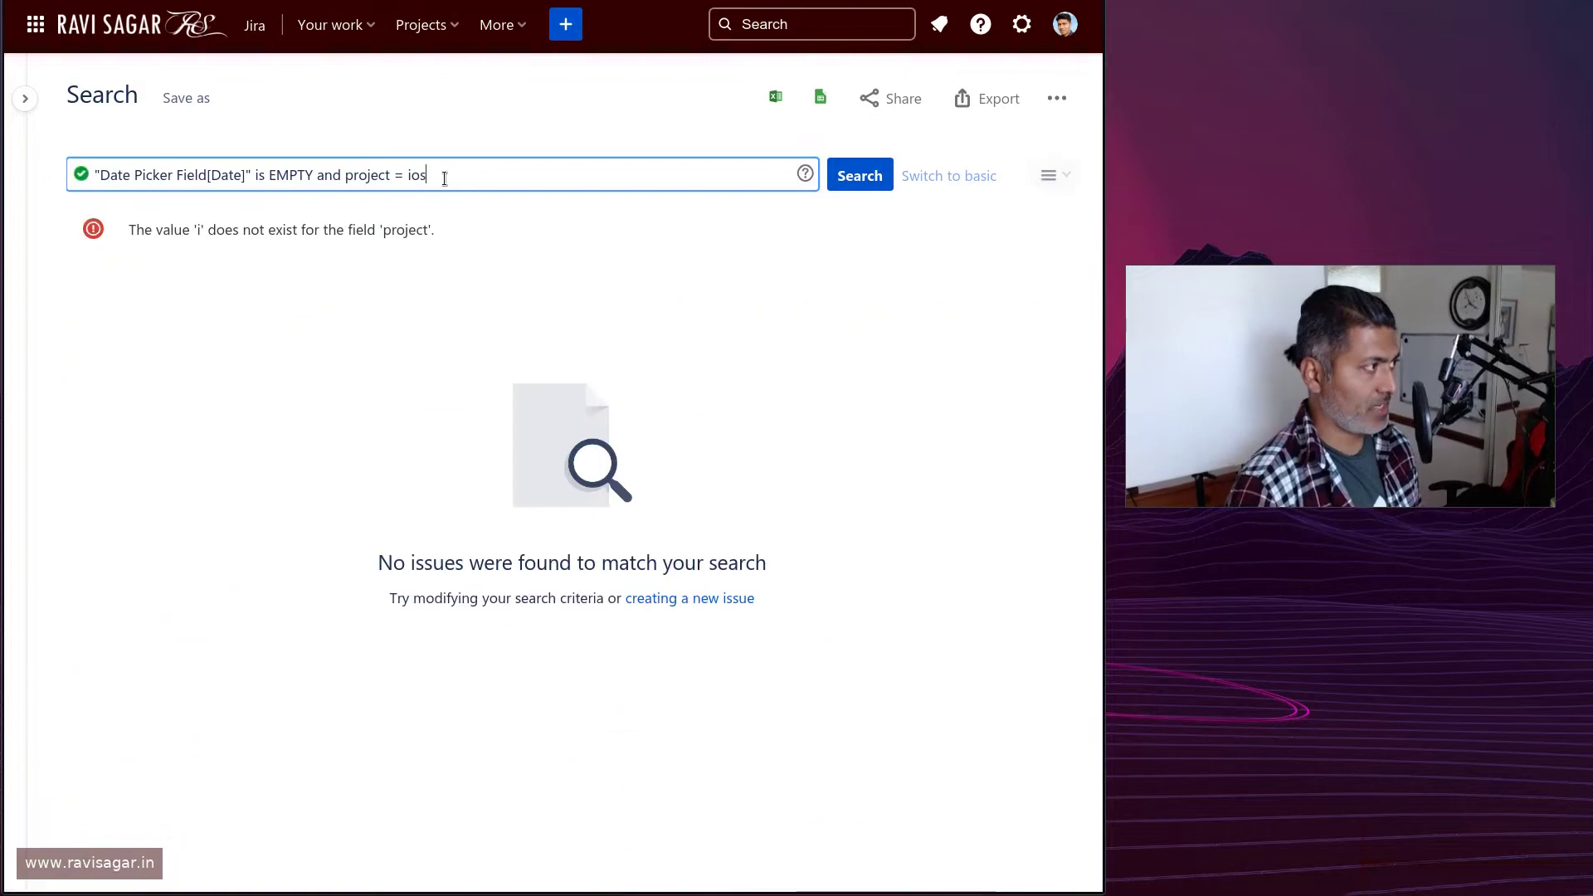
pyautogui.press('Down')
pyautogui.press('Down')
pyautogui.press('Return')
pyautogui.press('Return')
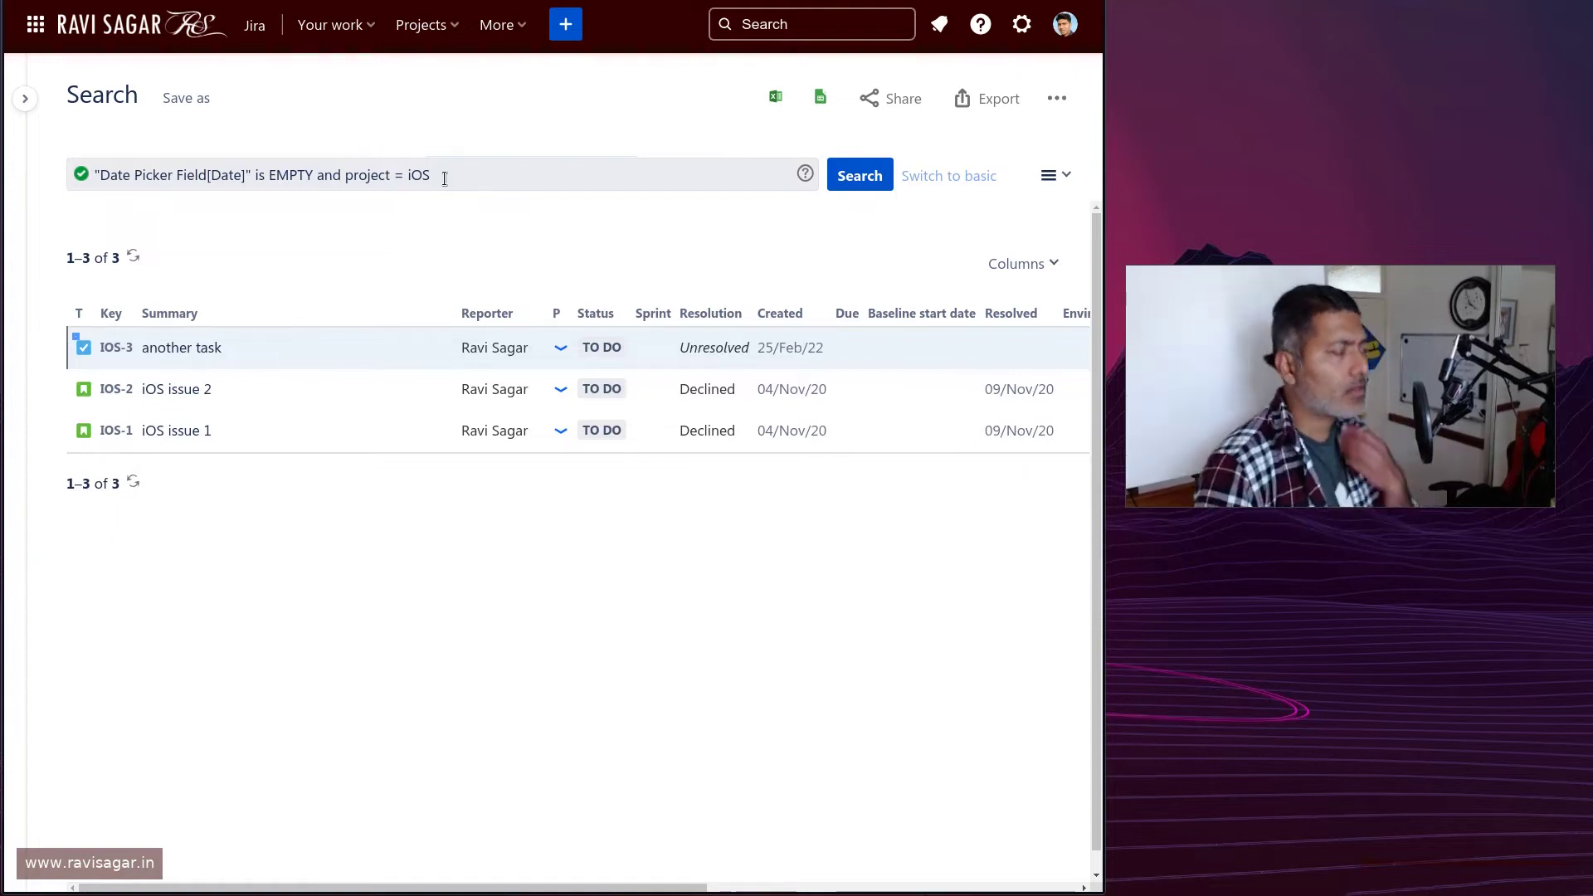
# Save the search as the filter 'date-picker-empty', then select the whole JQL query line
pyautogui.click(208, 105)
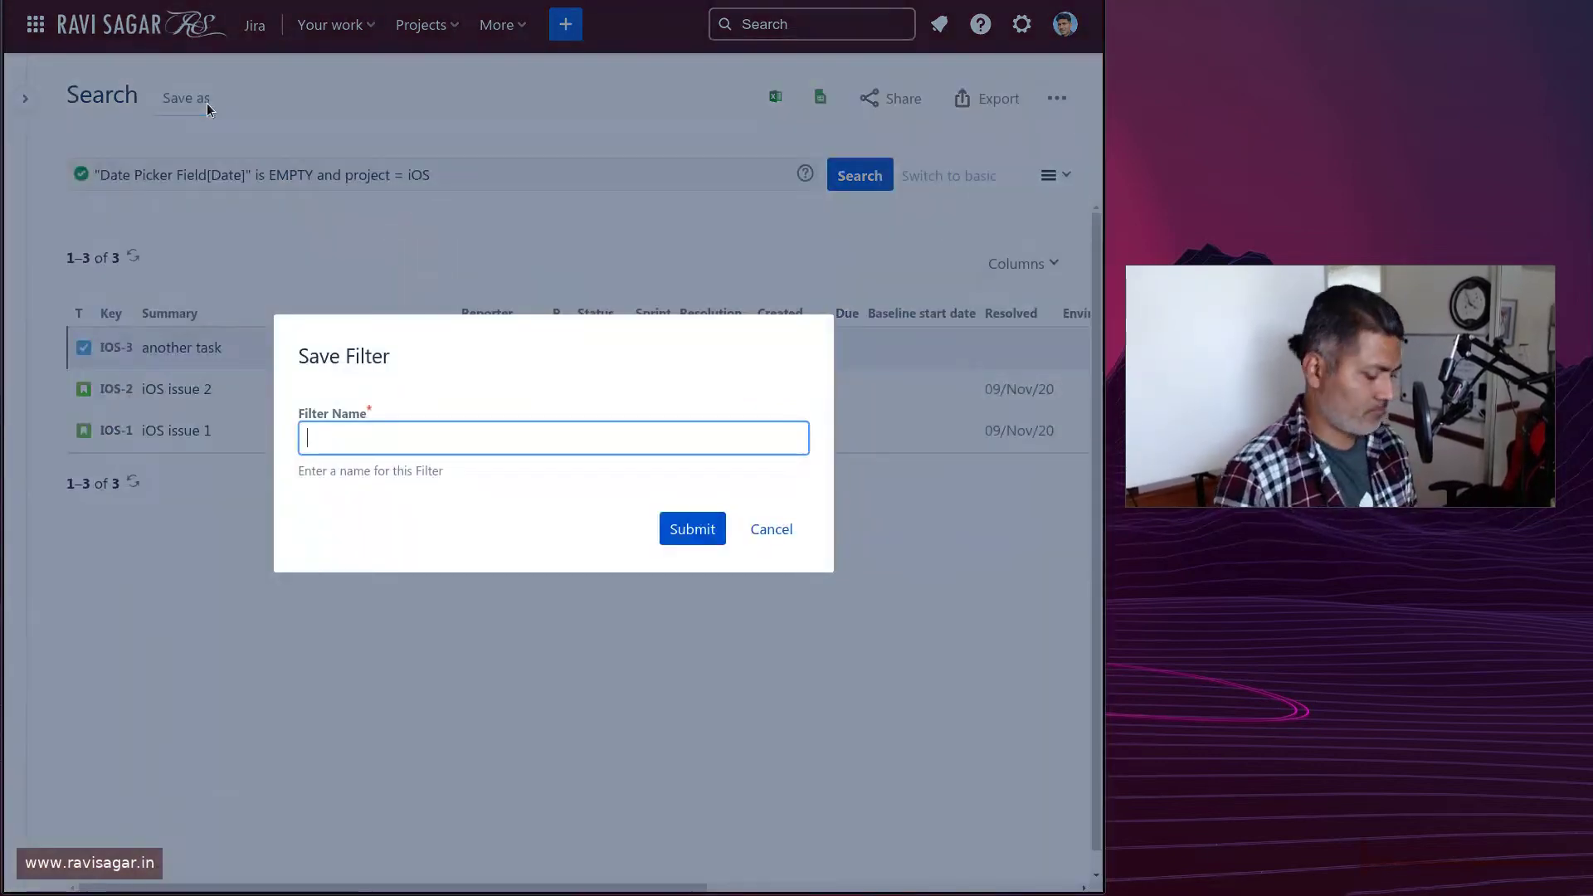
pyautogui.write('date-picker-empty')
pyautogui.press('Return')
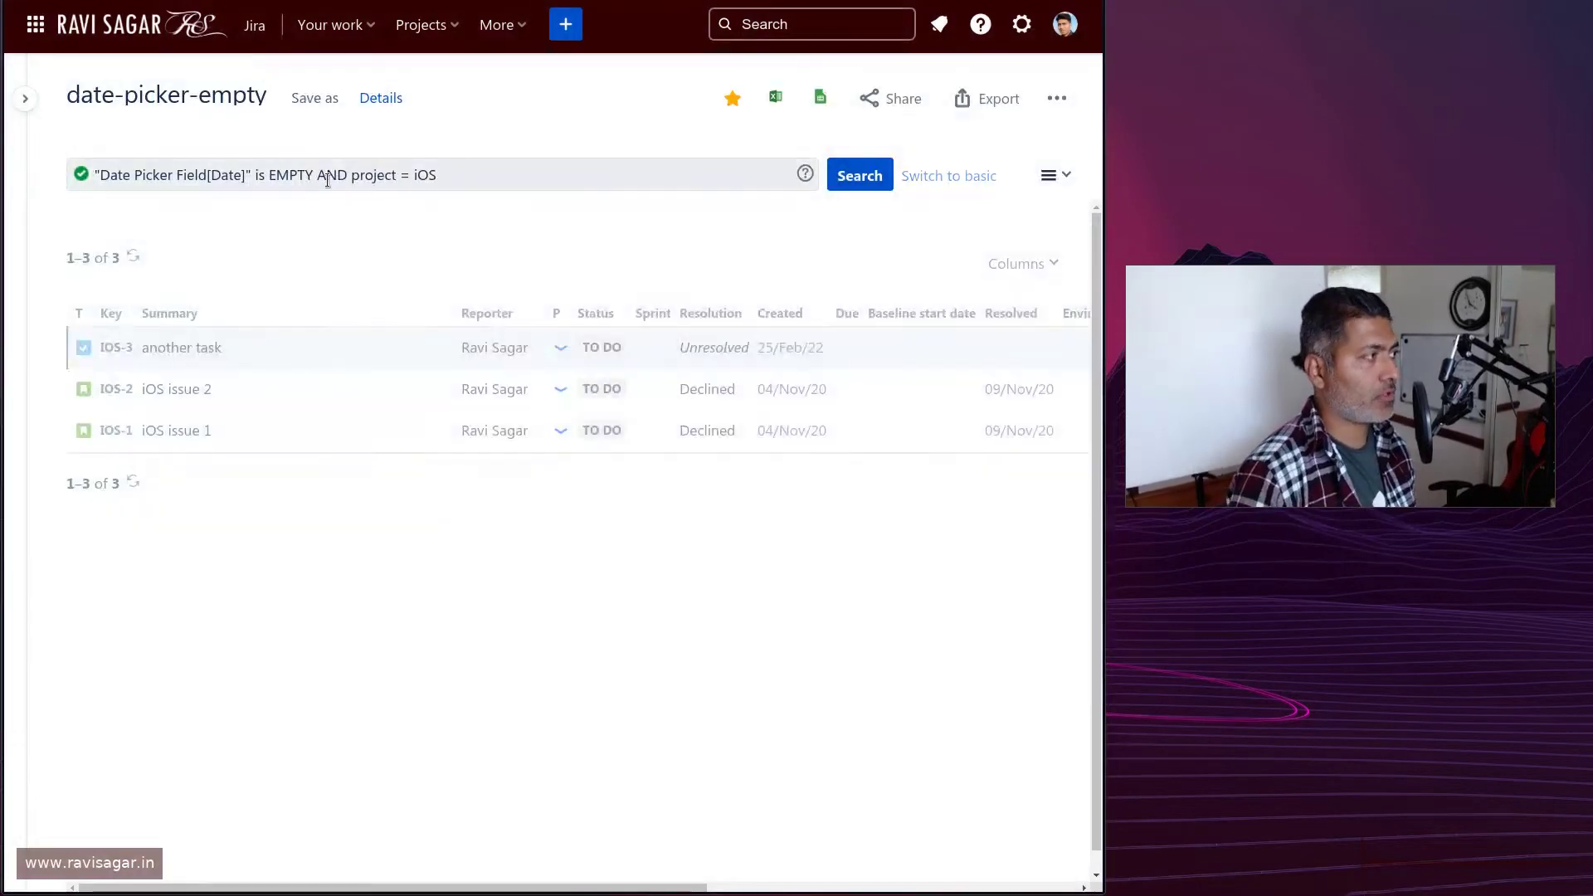
pyautogui.doubleClick(330, 175)
pyautogui.tripleClick(328, 180)
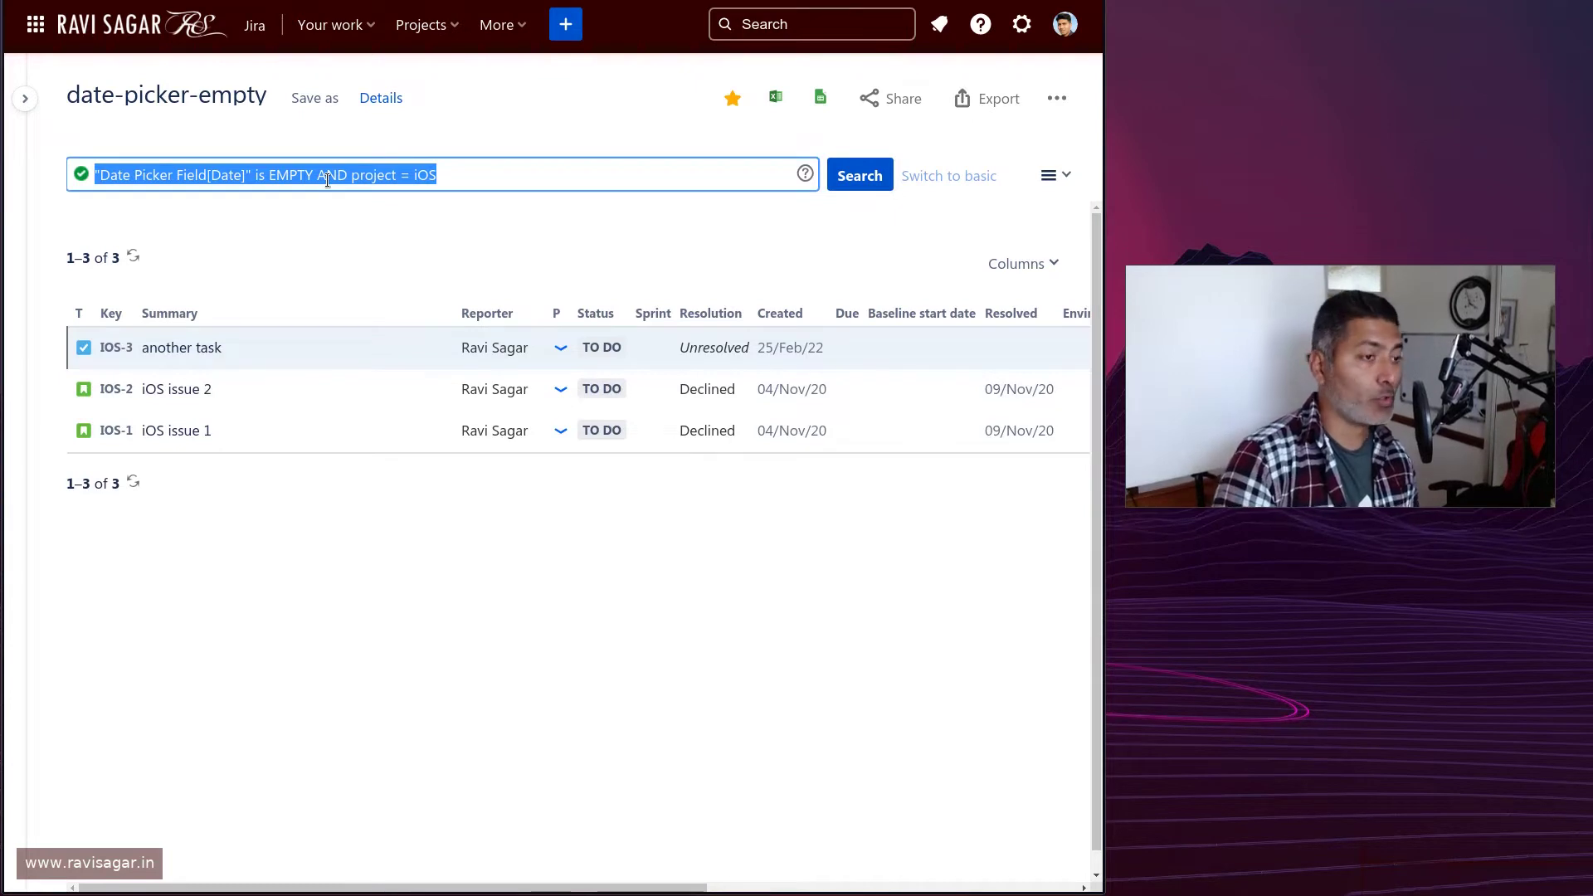
# Add a daily personal subscription to date-picker-empty, delivered at 9:00 am
pyautogui.click(380, 99)
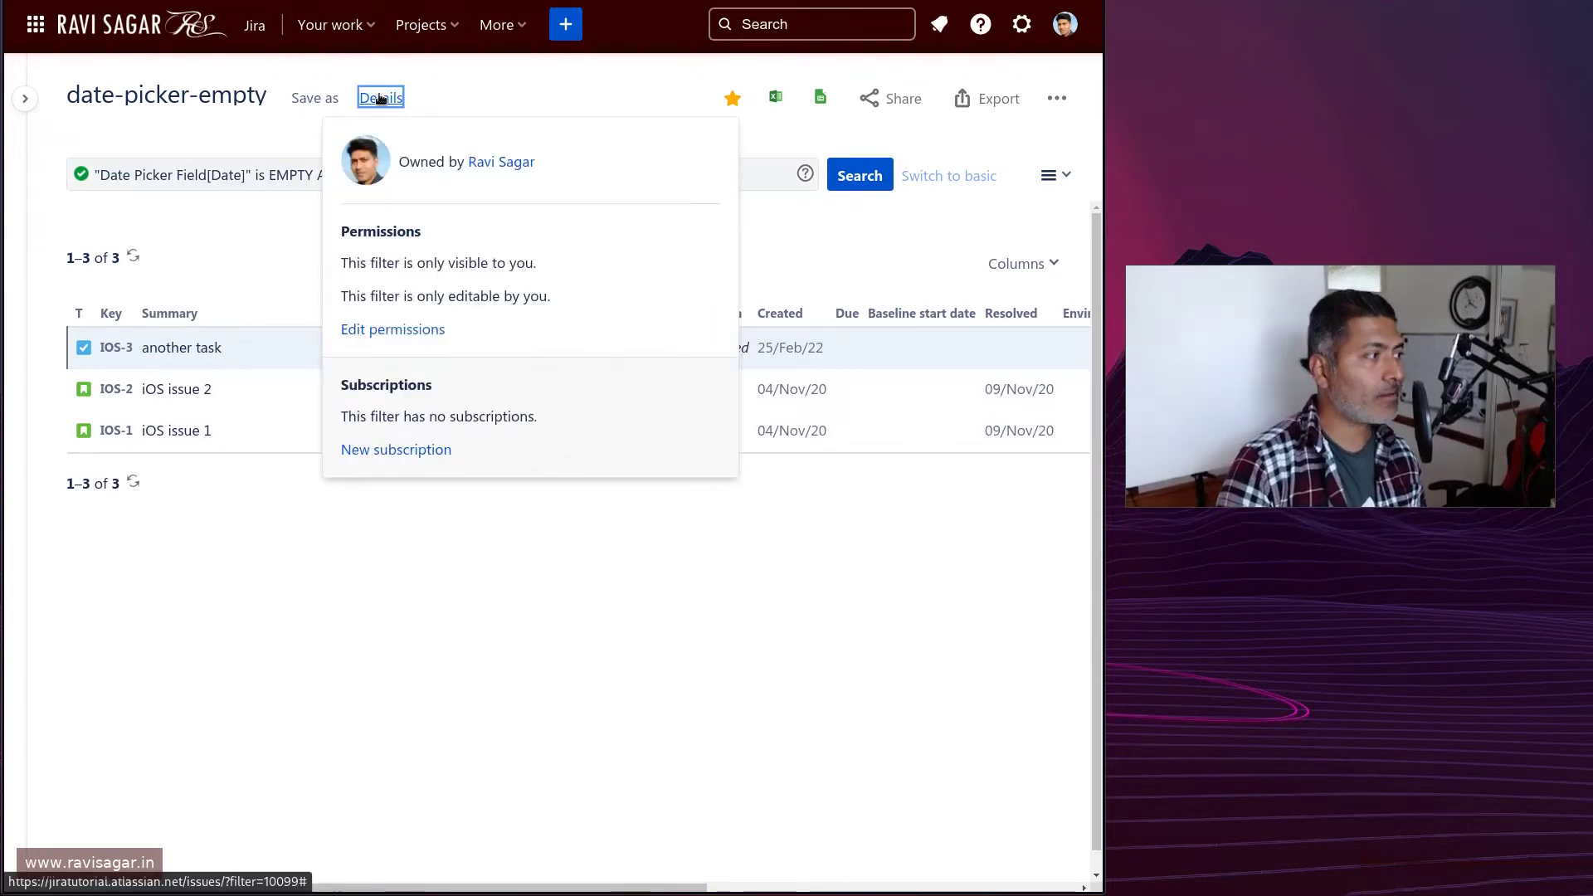
pyautogui.click(382, 454)
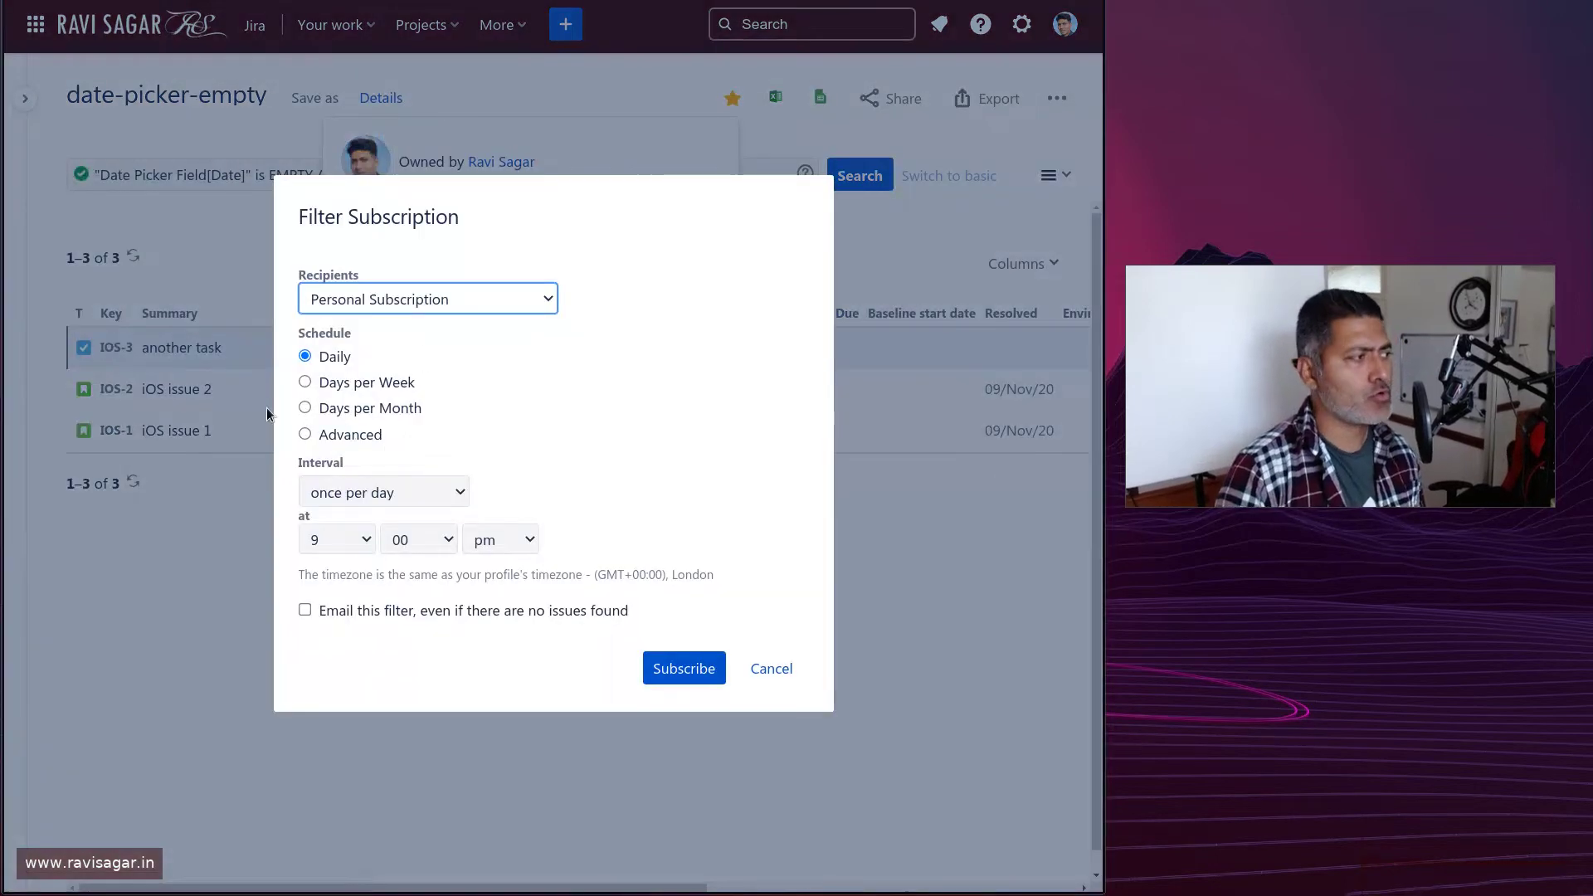
pyautogui.click(484, 549)
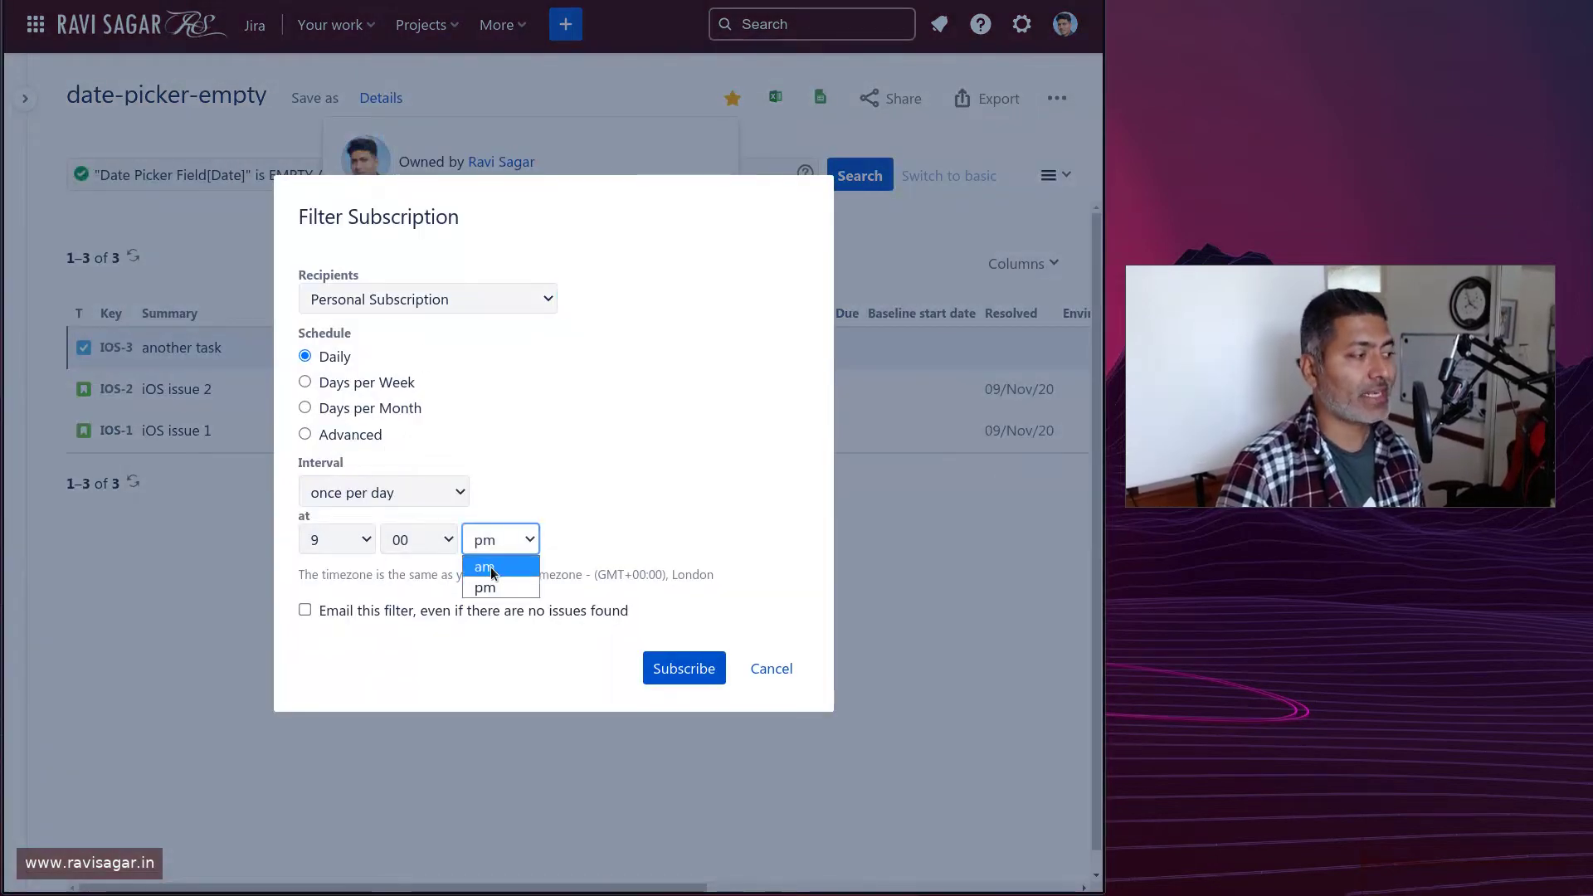
pyautogui.click(490, 563)
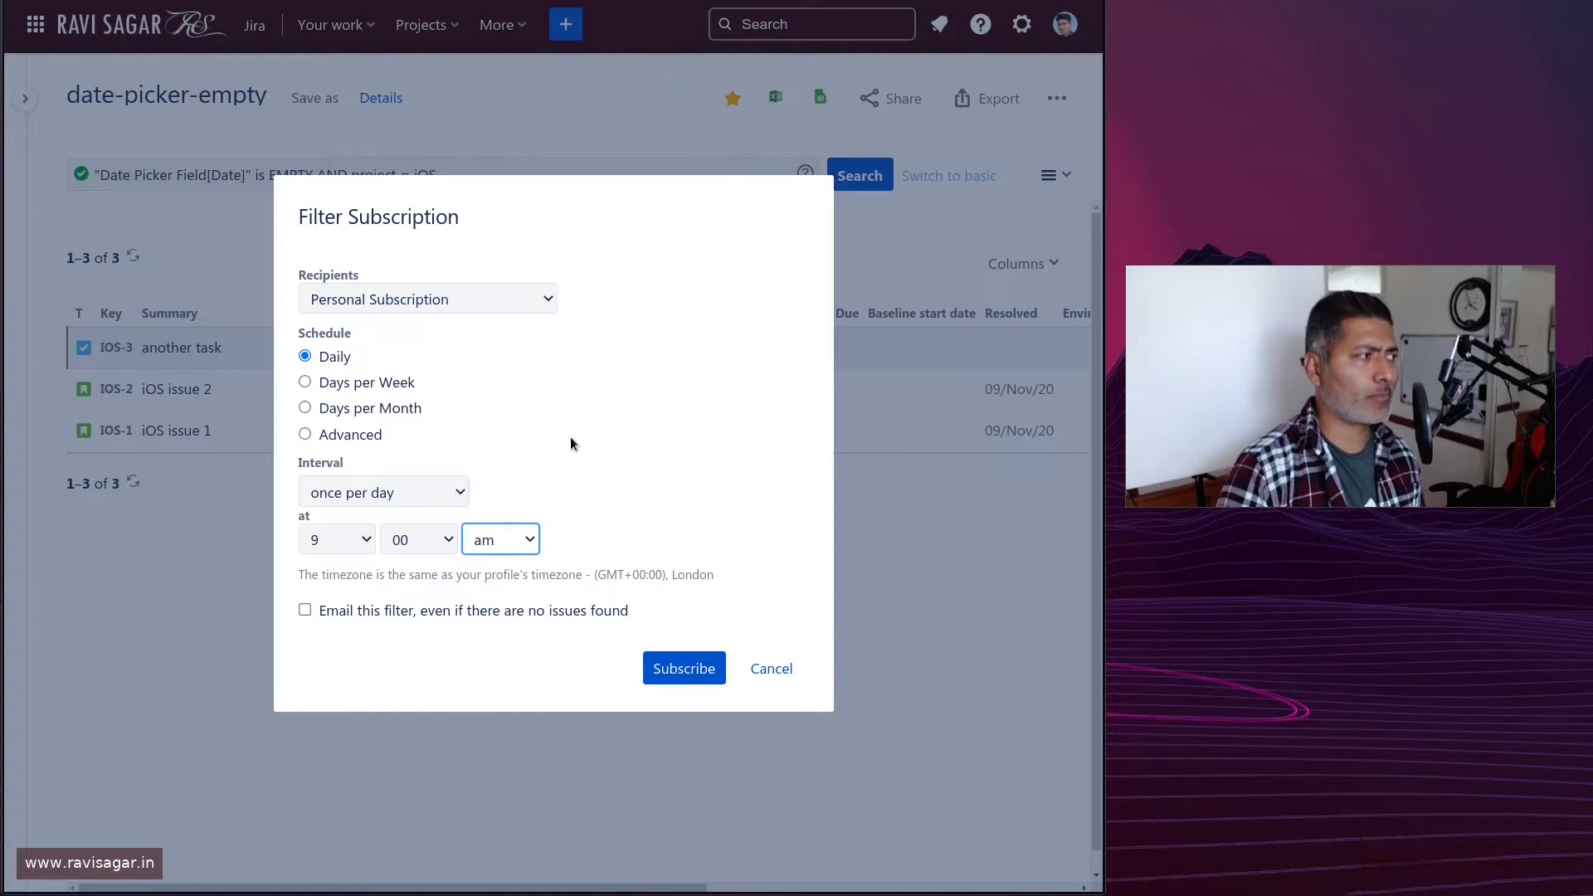
pyautogui.click(718, 669)
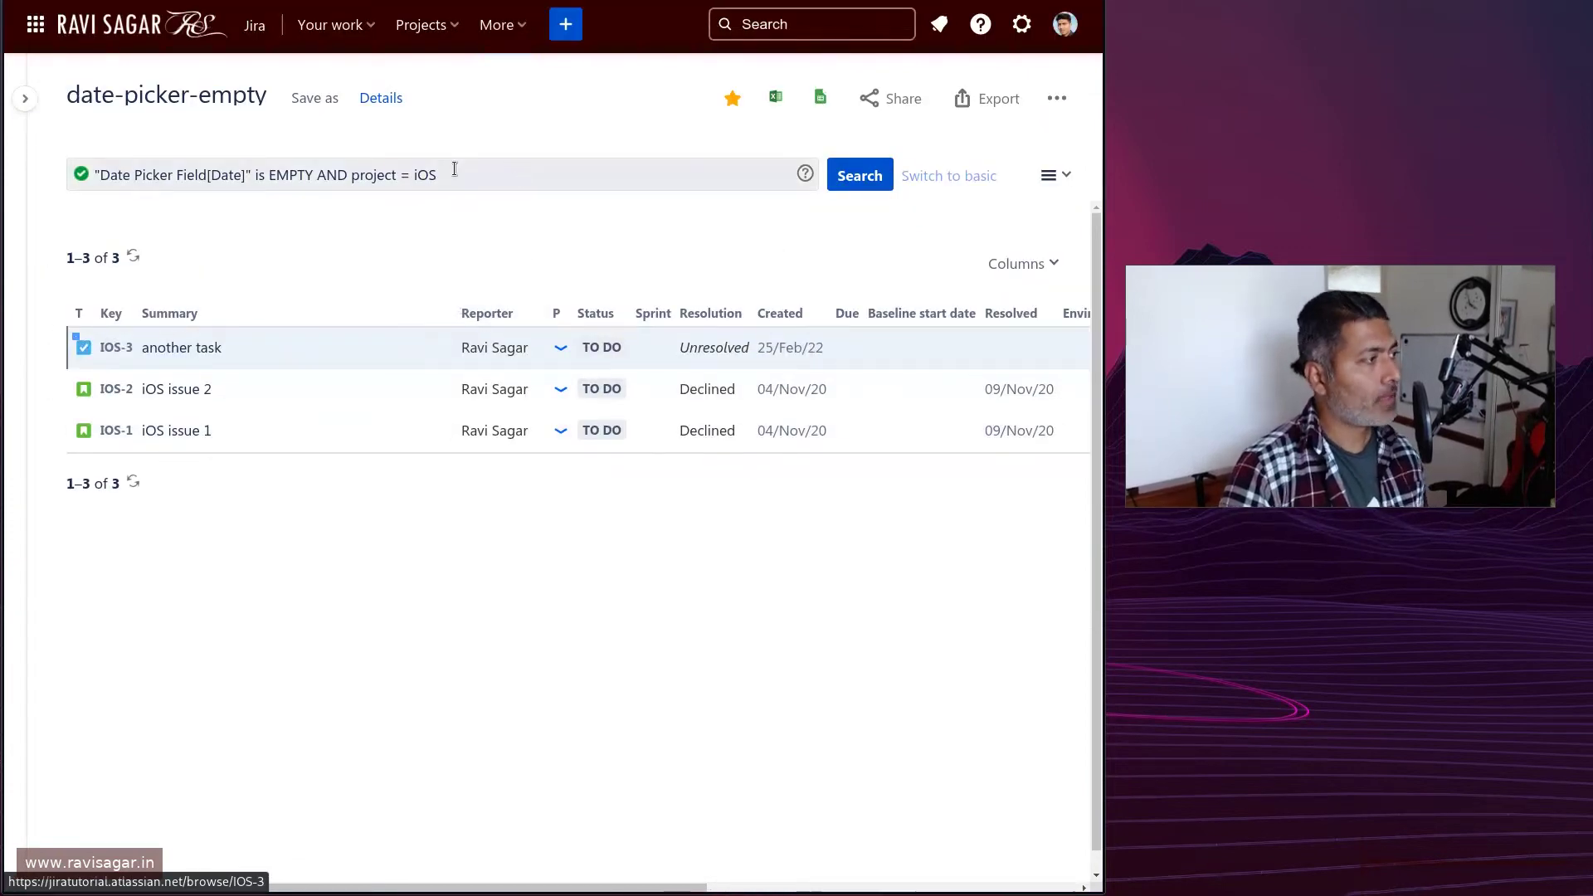
pyautogui.click(527, 173)
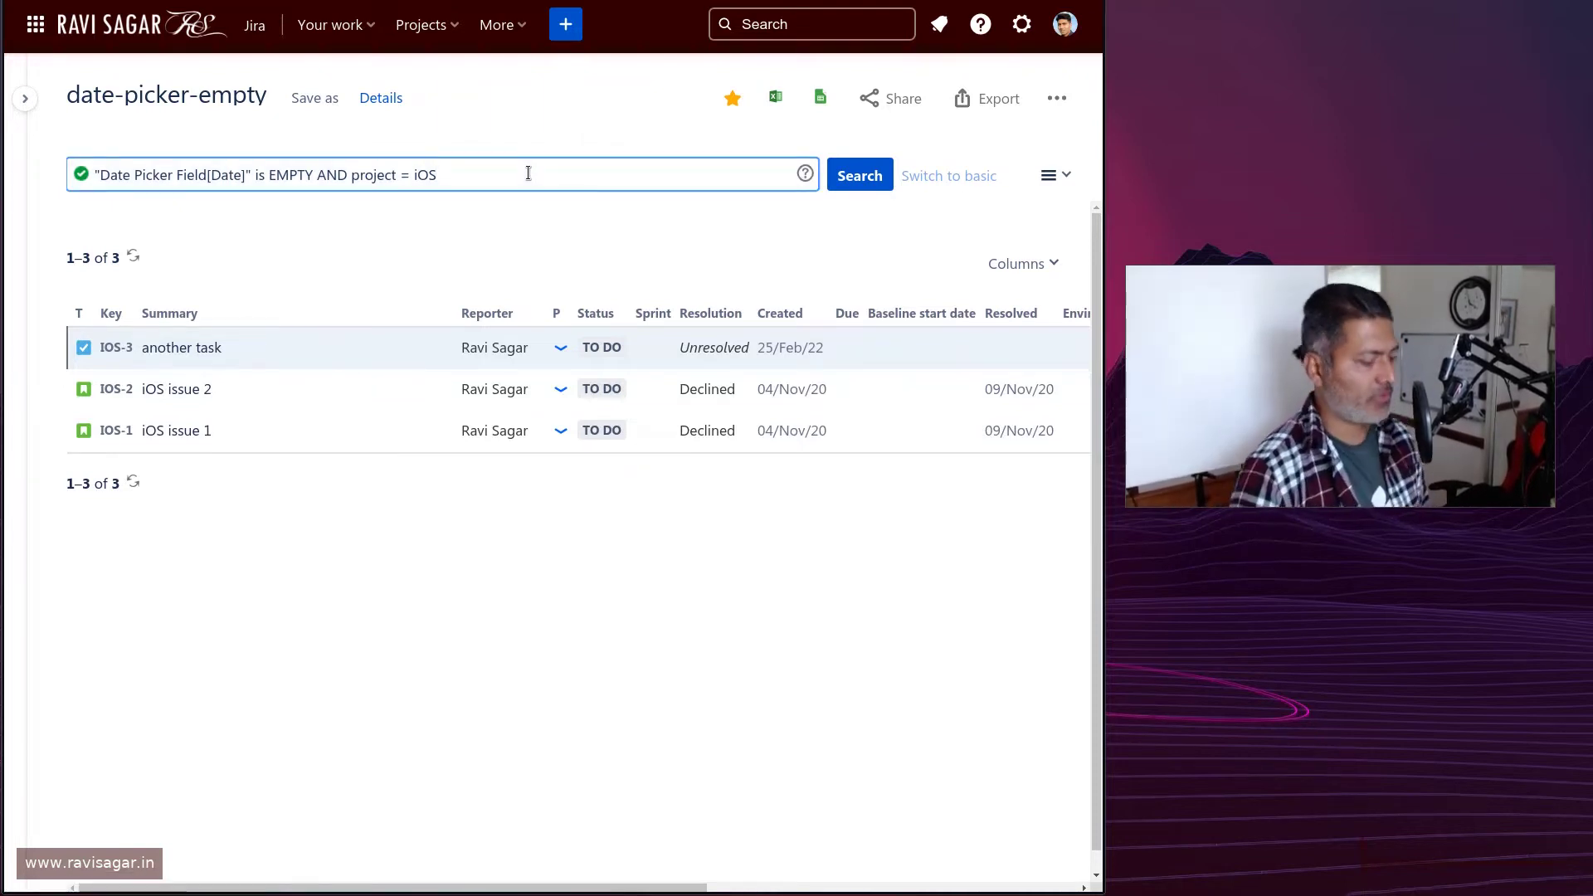
pyautogui.write('and ')
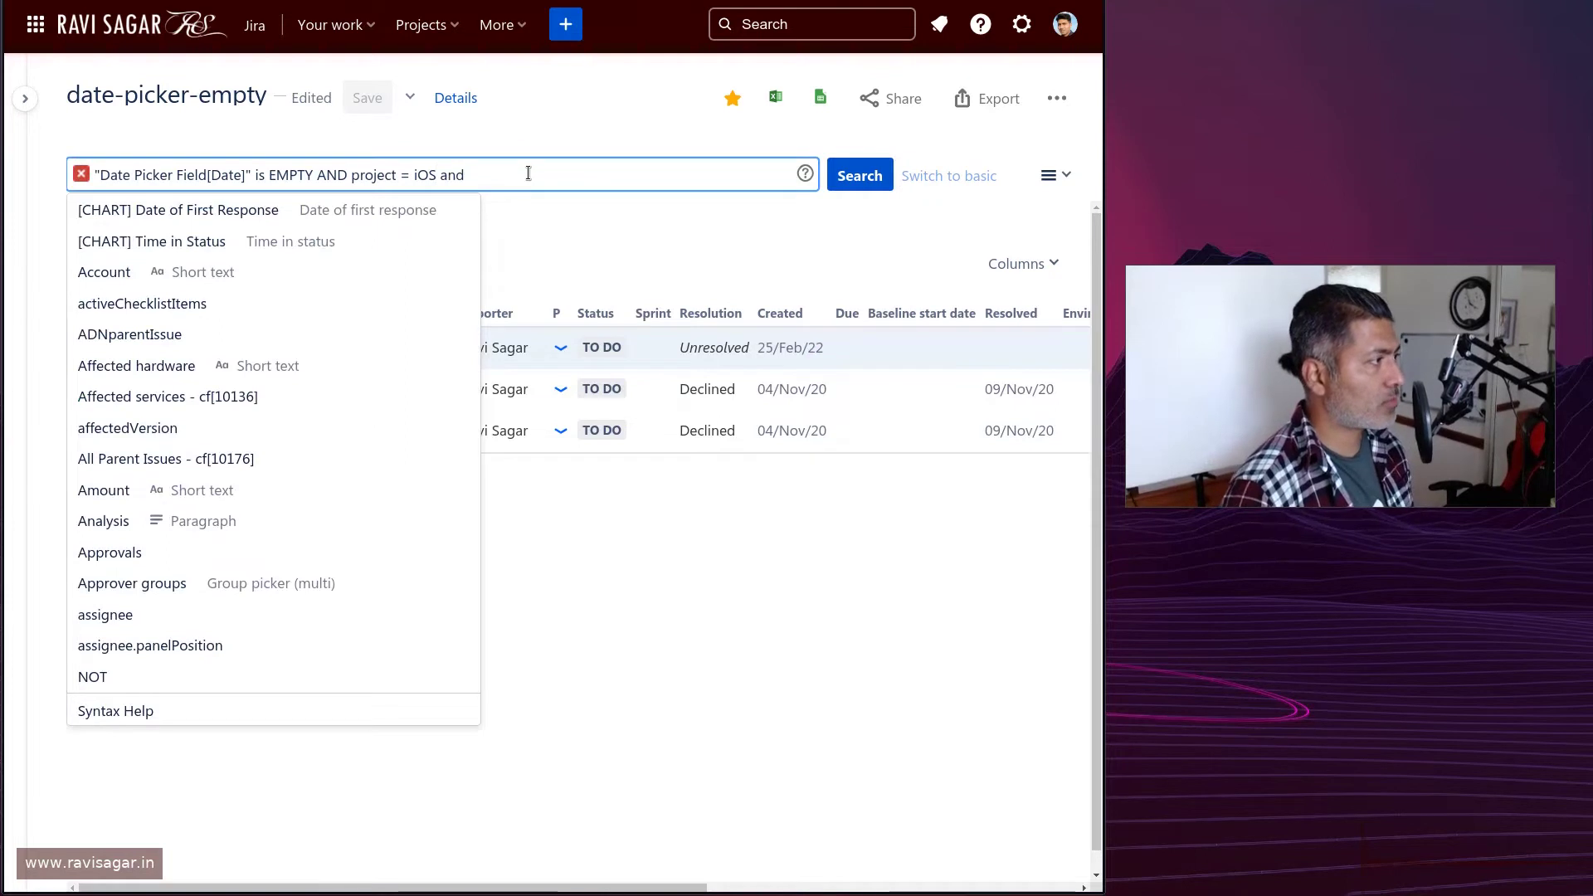
pyautogui.write('sp')
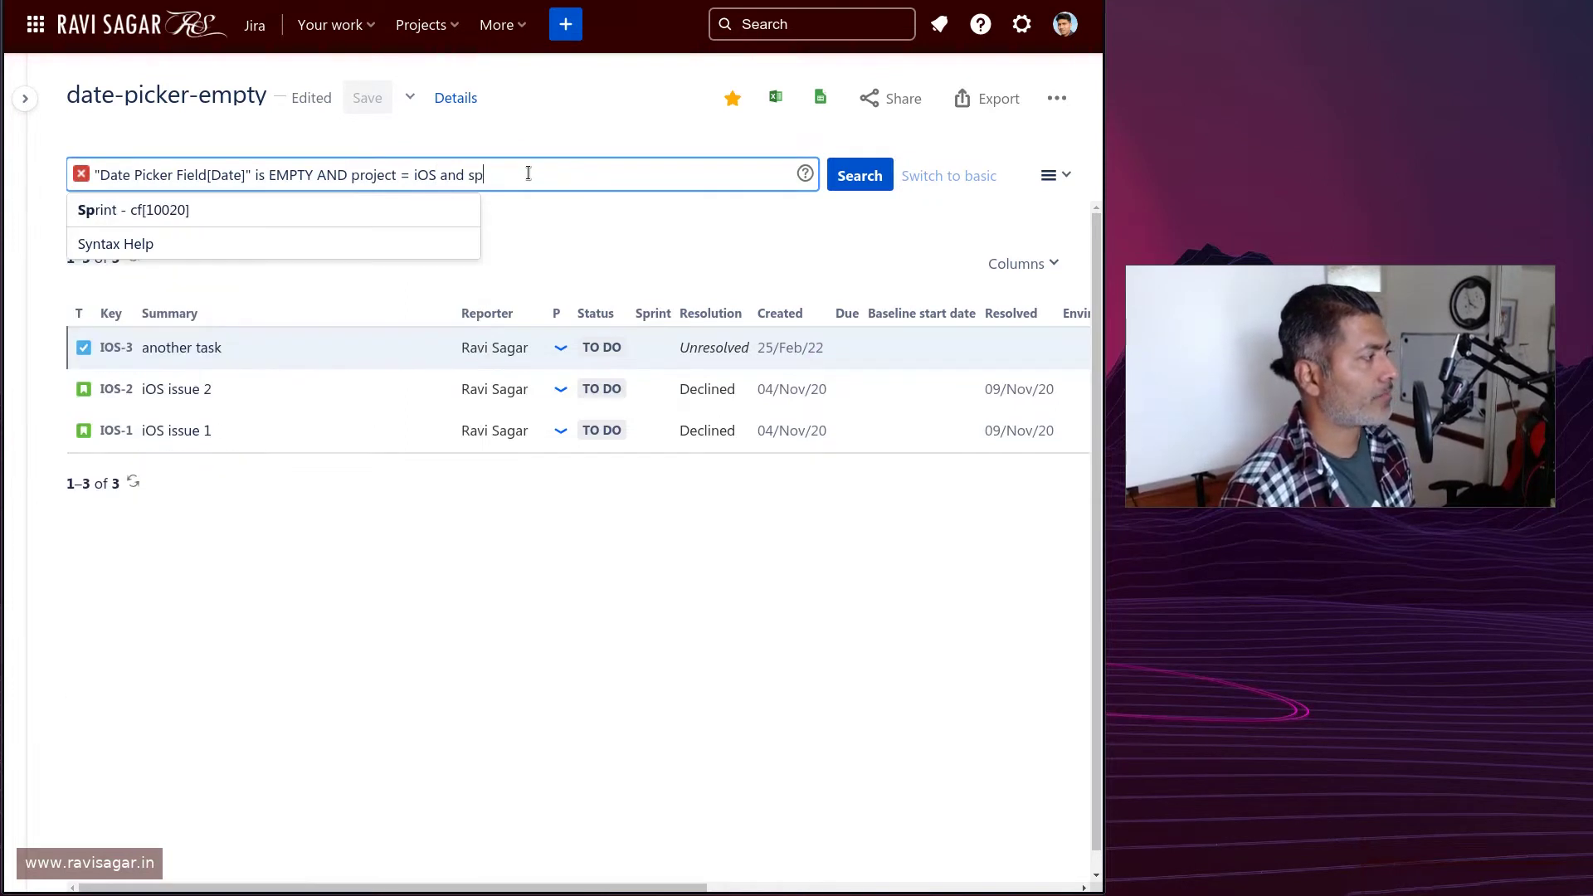
pyautogui.press('Down')
pyautogui.press('Return')
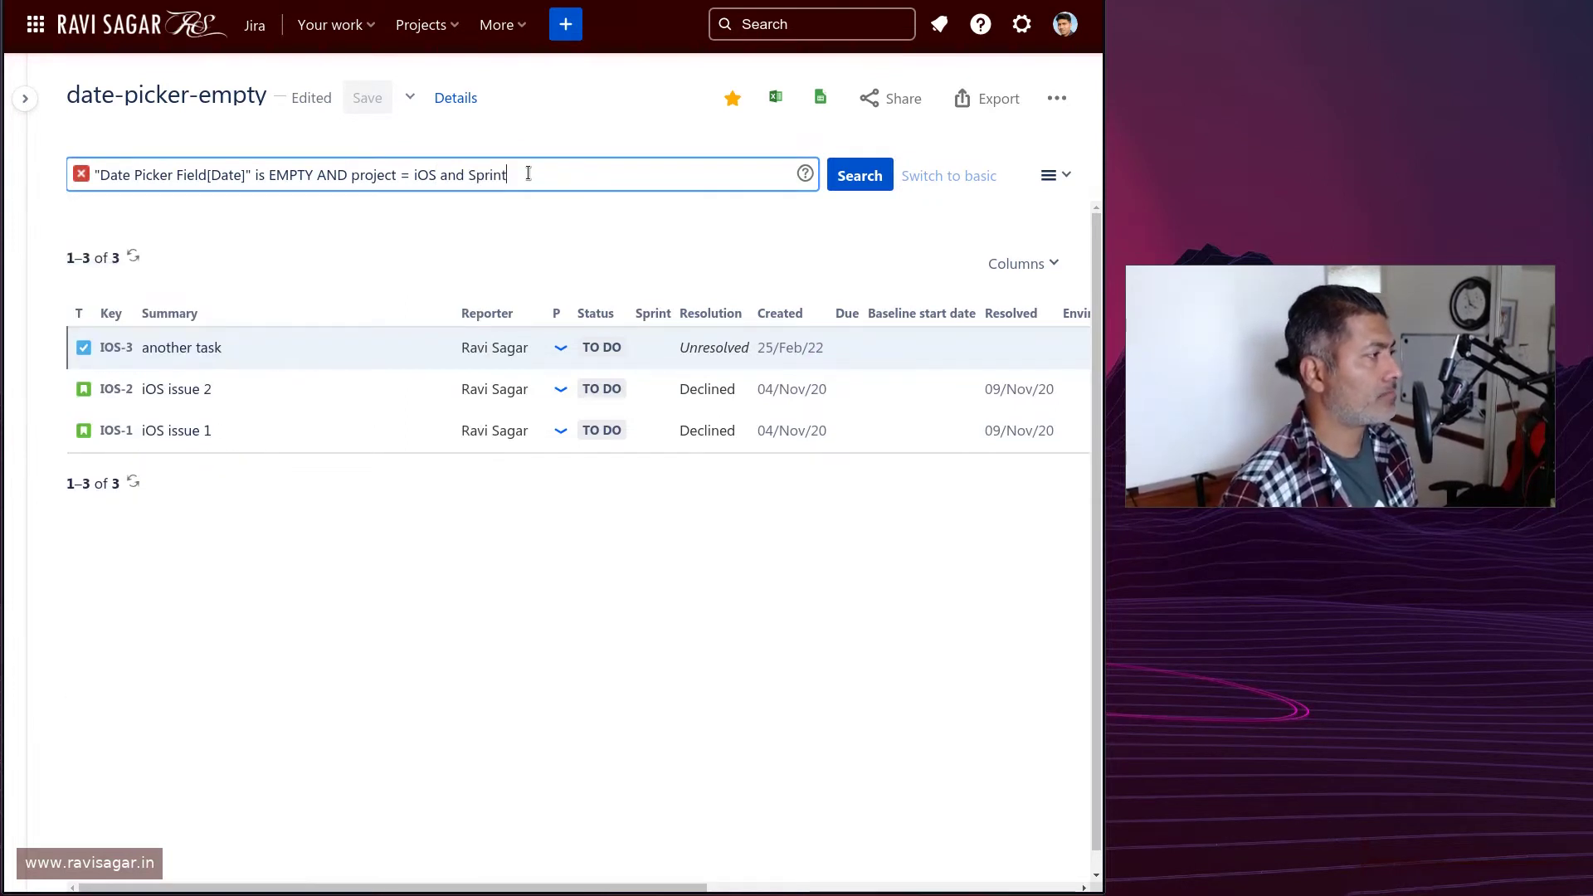
pyautogui.press('Up')
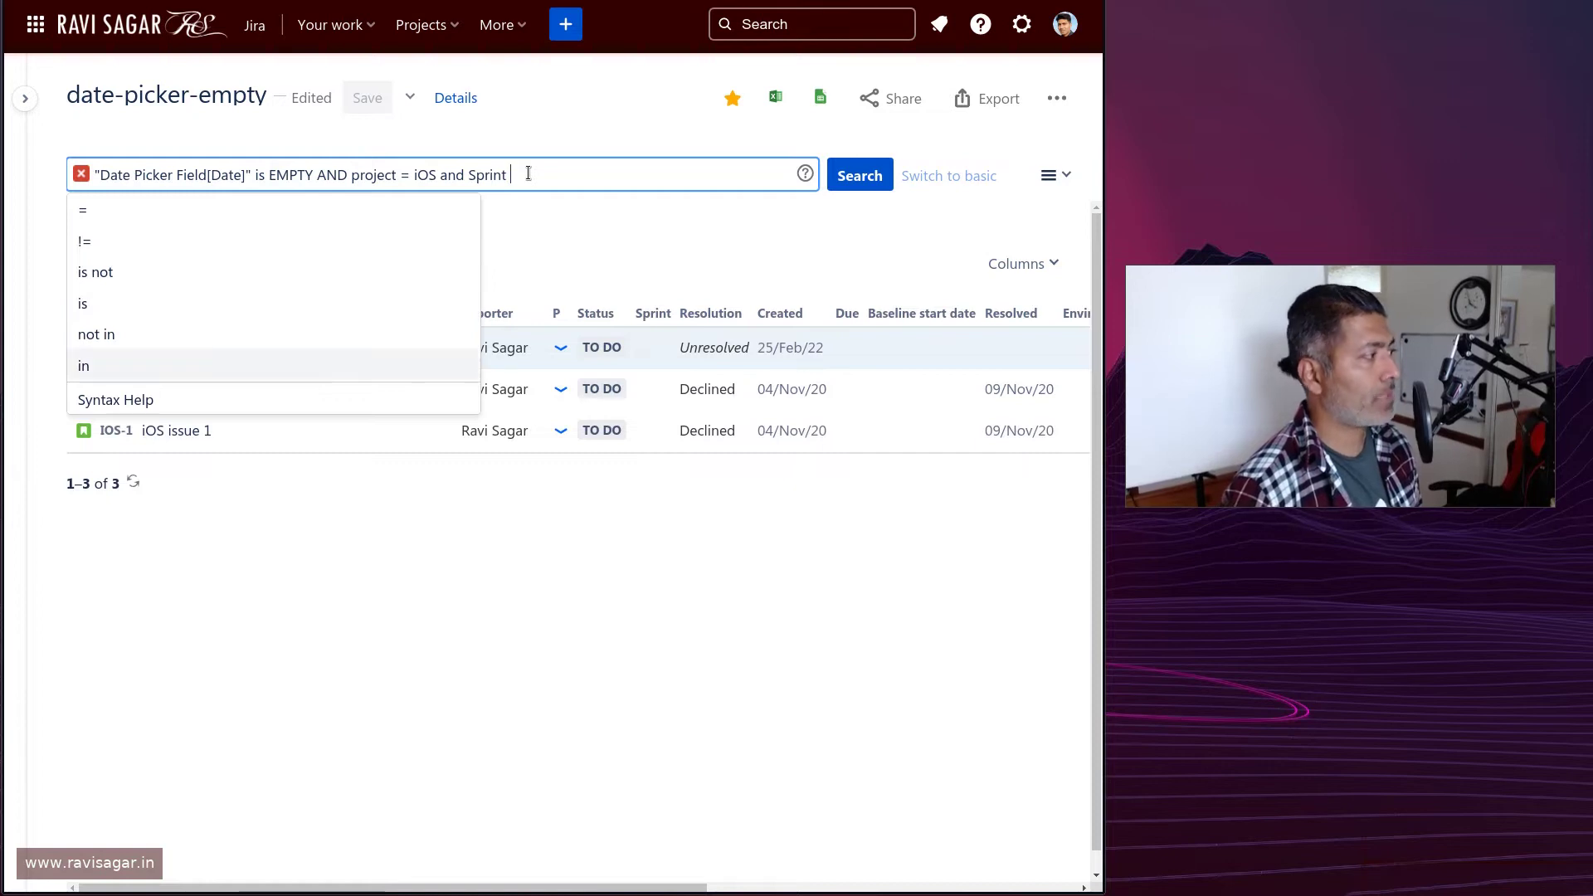
pyautogui.press('Up')
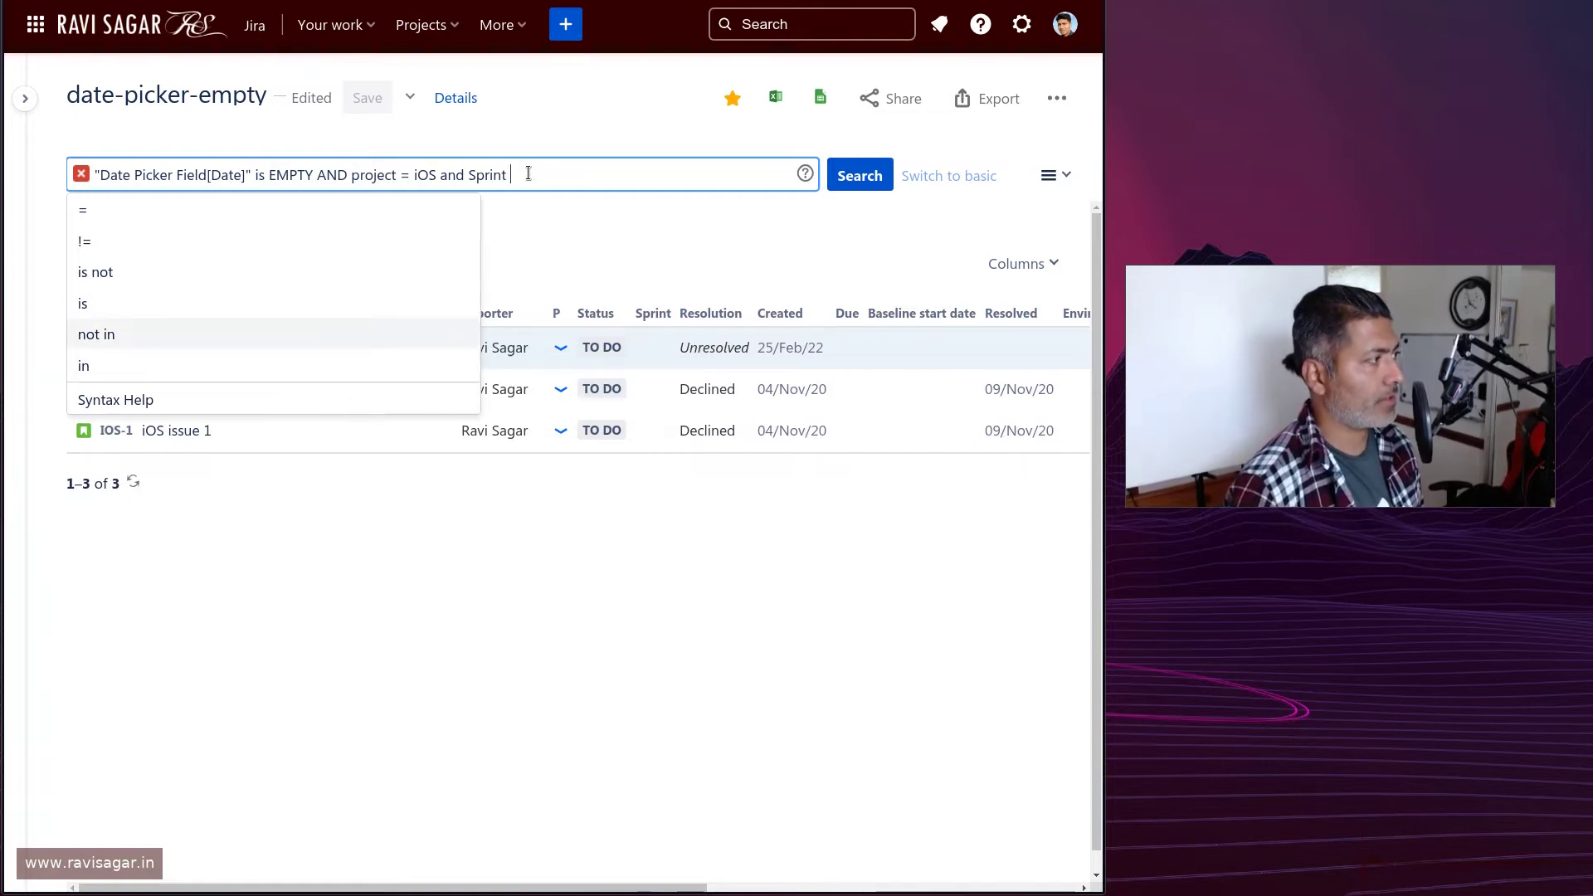
pyautogui.press('Down')
pyautogui.press('Down')
pyautogui.press('Up')
pyautogui.press('Up')
pyautogui.press('Down')
pyautogui.press('Return')
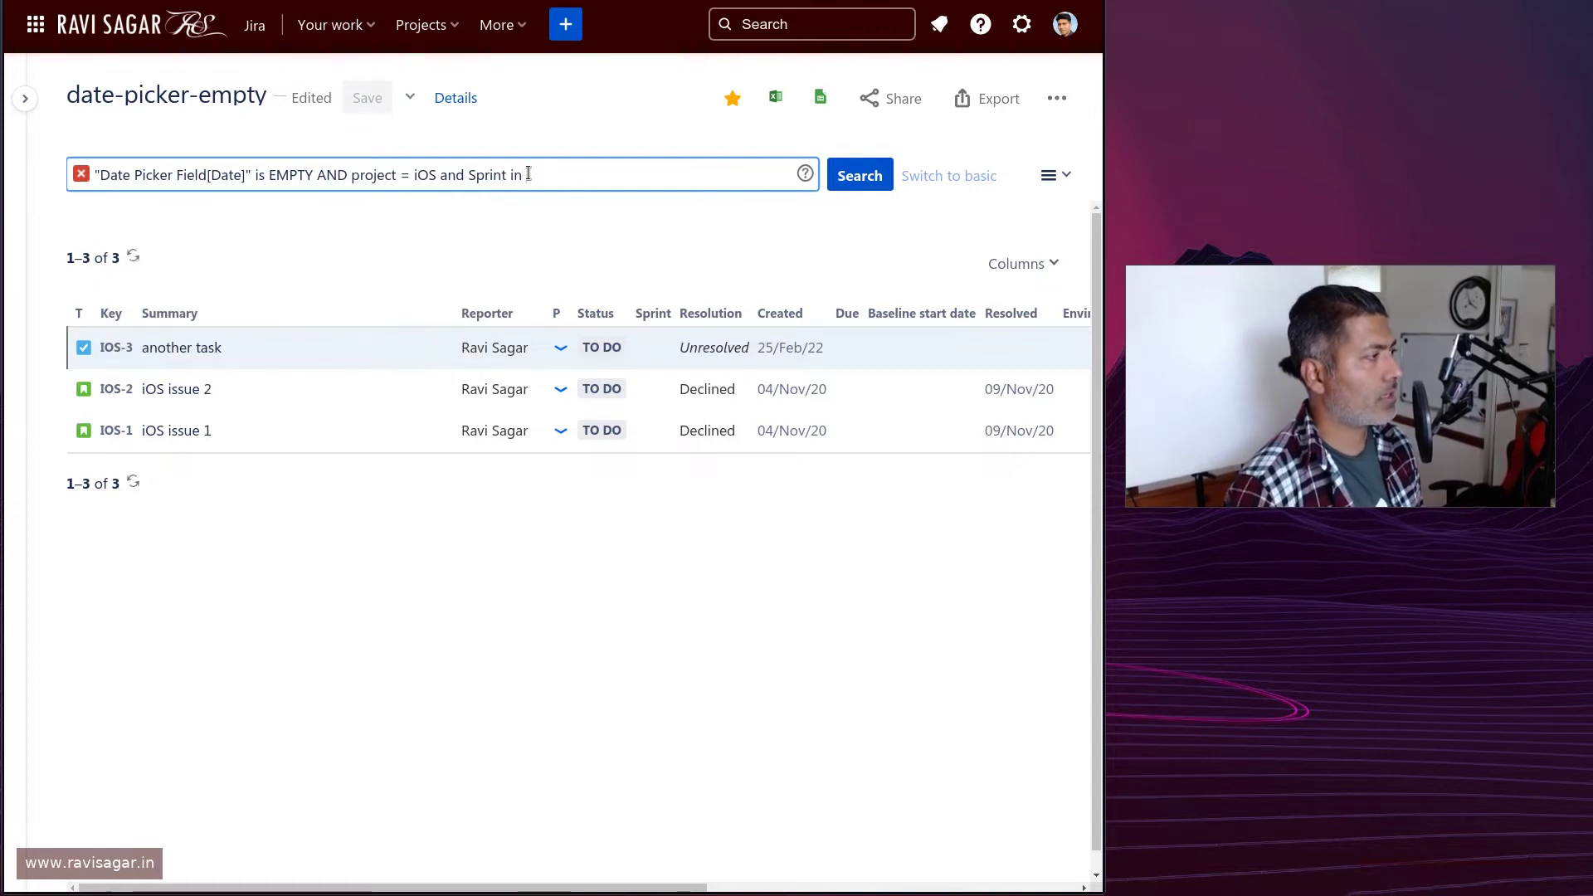
pyautogui.press('Down')
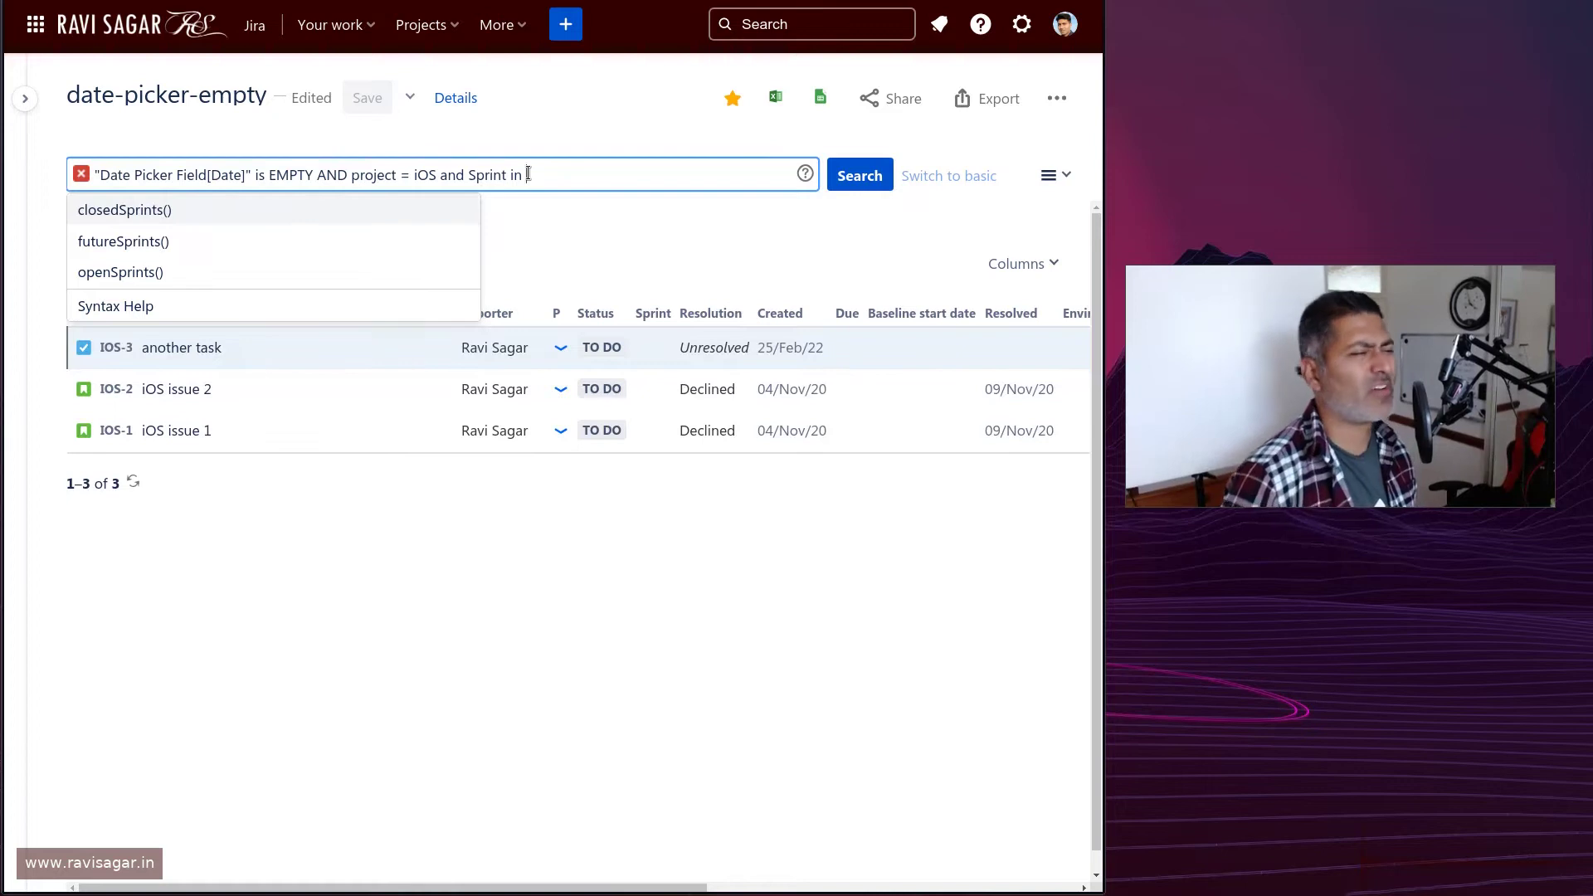
pyautogui.hotkey('ctrl', 'shift', 'Left')
pyautogui.hotkey('ctrl', 'shift', 'Left')
pyautogui.hotkey('ctrl', 'shift', 'Left')
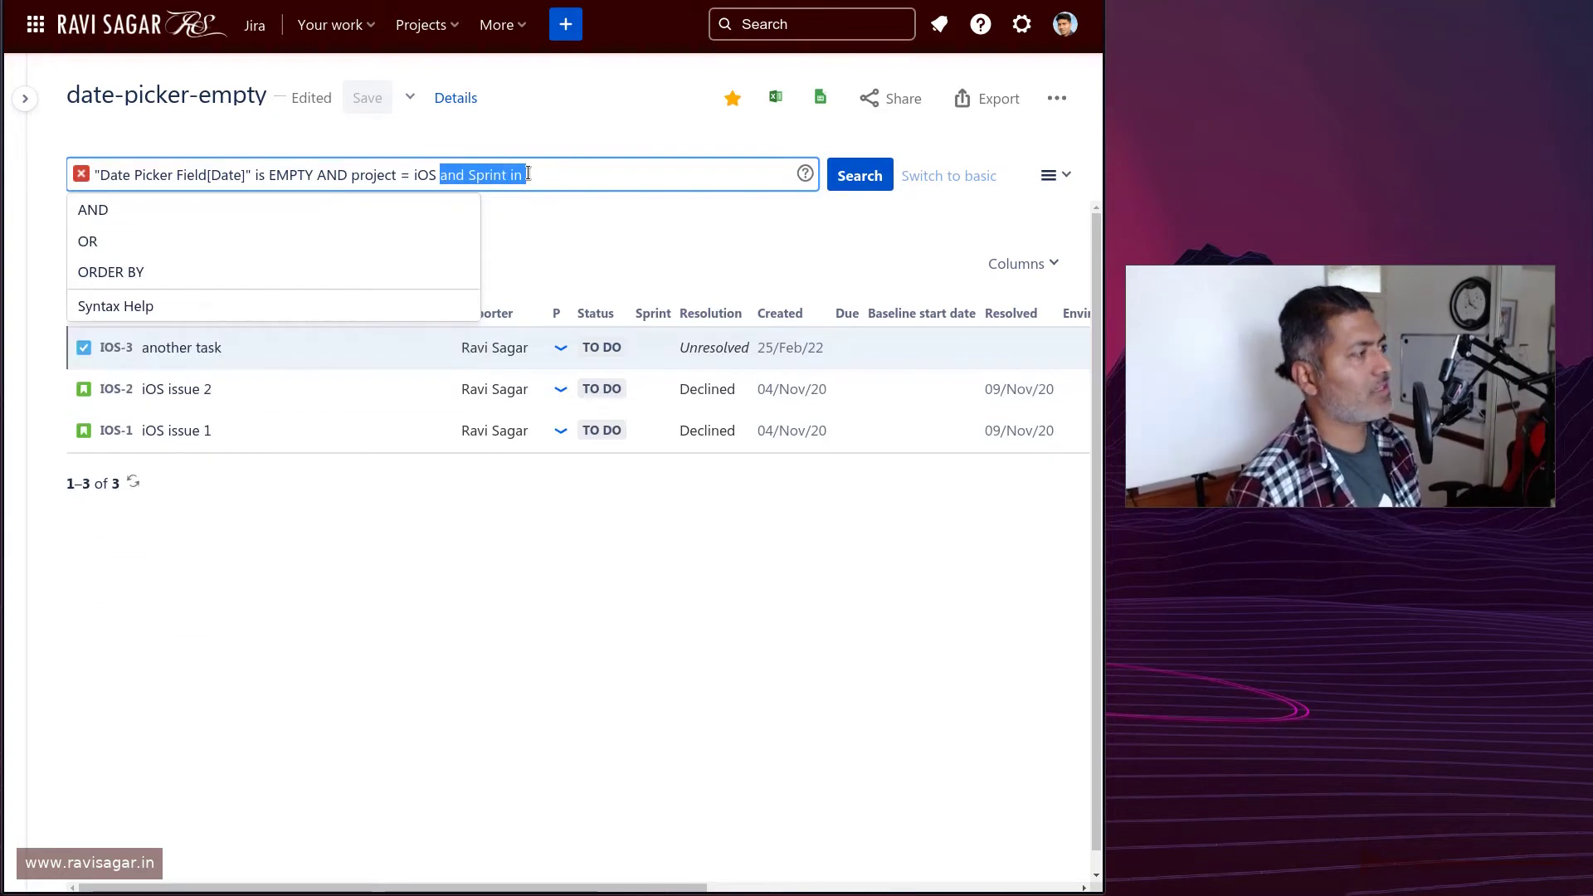
pyautogui.press('BackSpace')
pyautogui.click(838, 185)
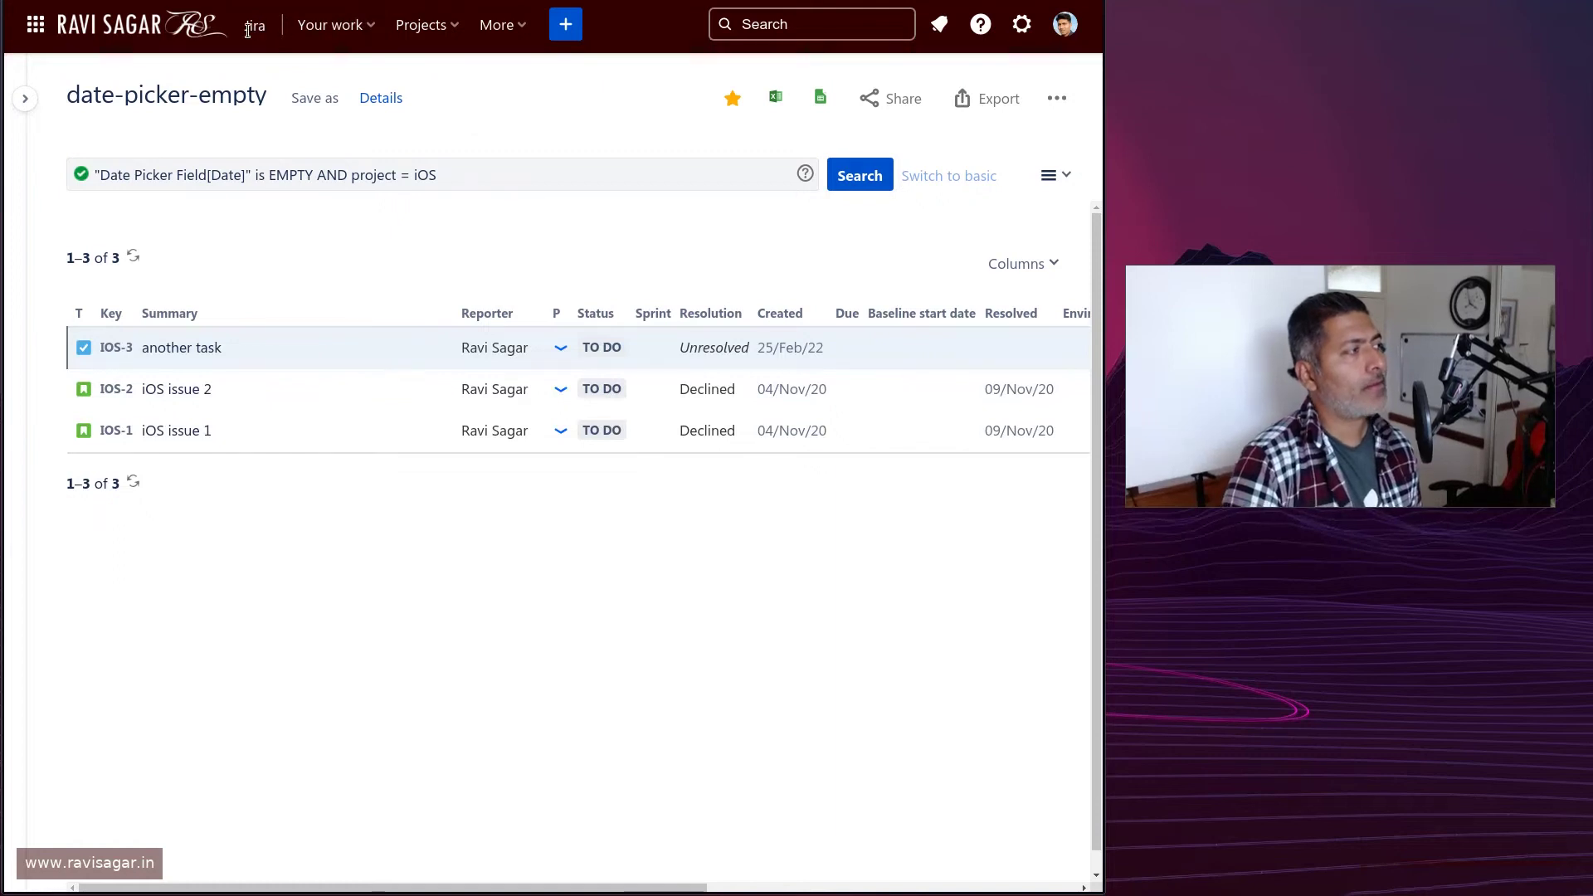
pyautogui.click(331, 25)
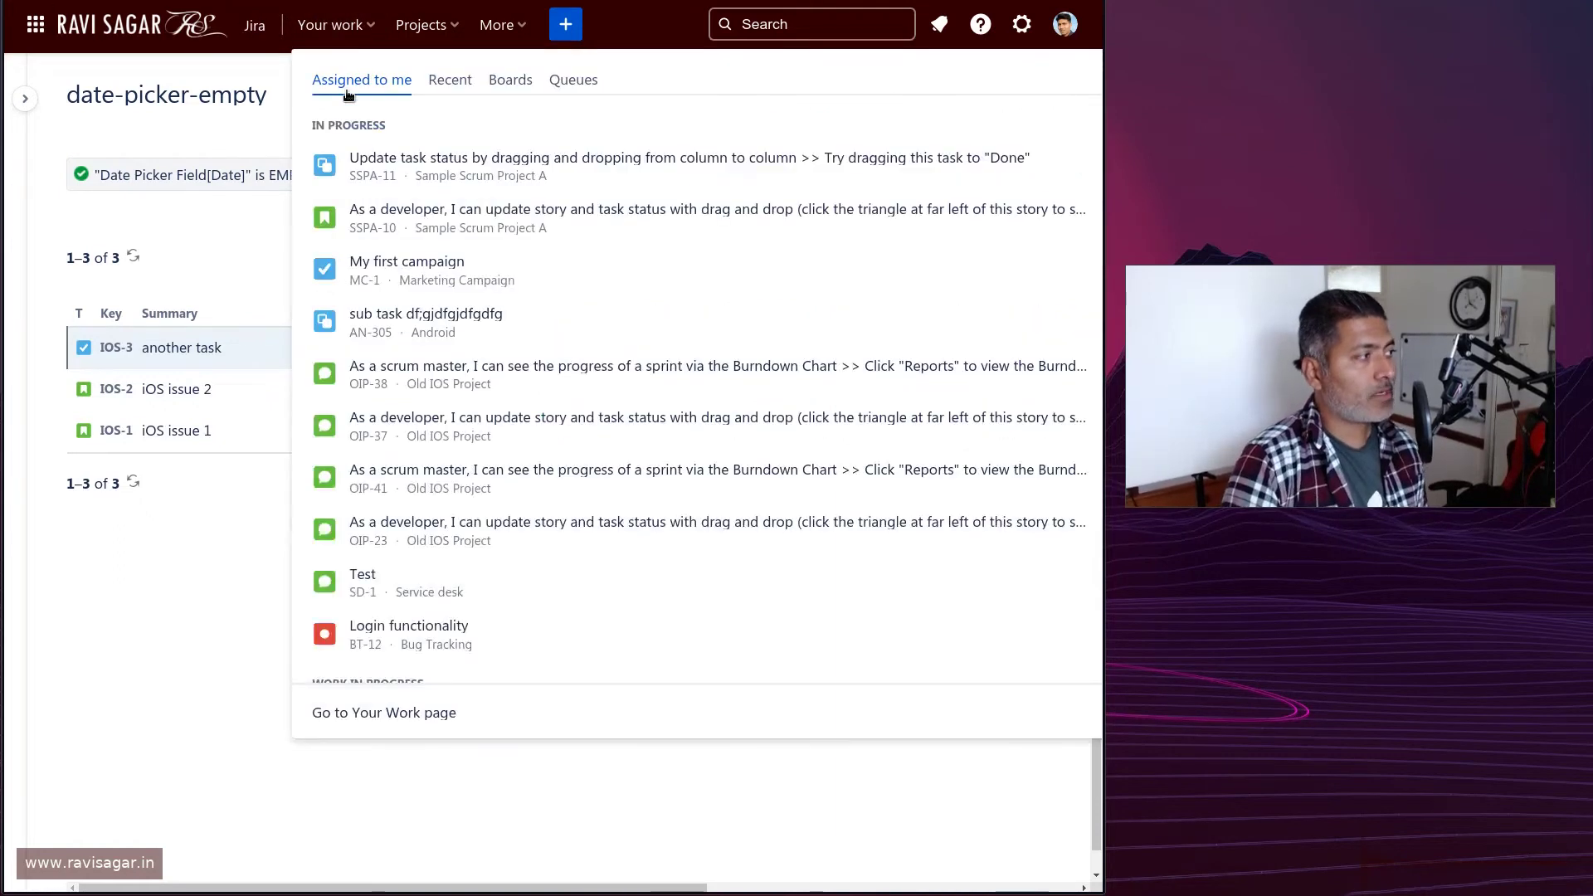
pyautogui.click(204, 66)
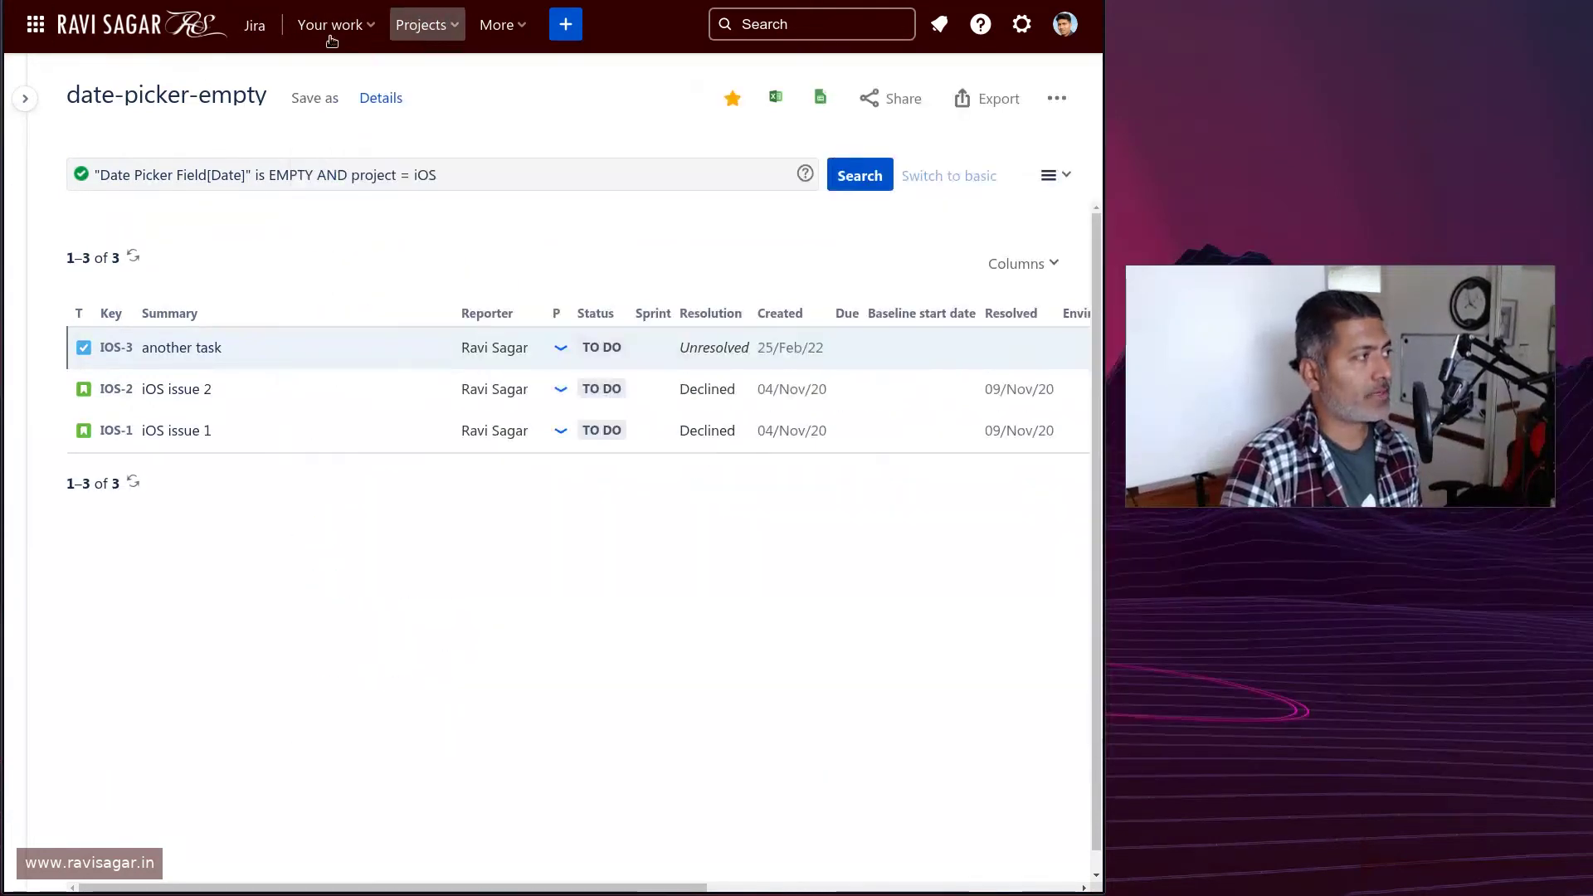
# Configure the Track Progress Filter Results gadget to use the date-picker-empty saved filter, and save it
pyautogui.click(221, 36)
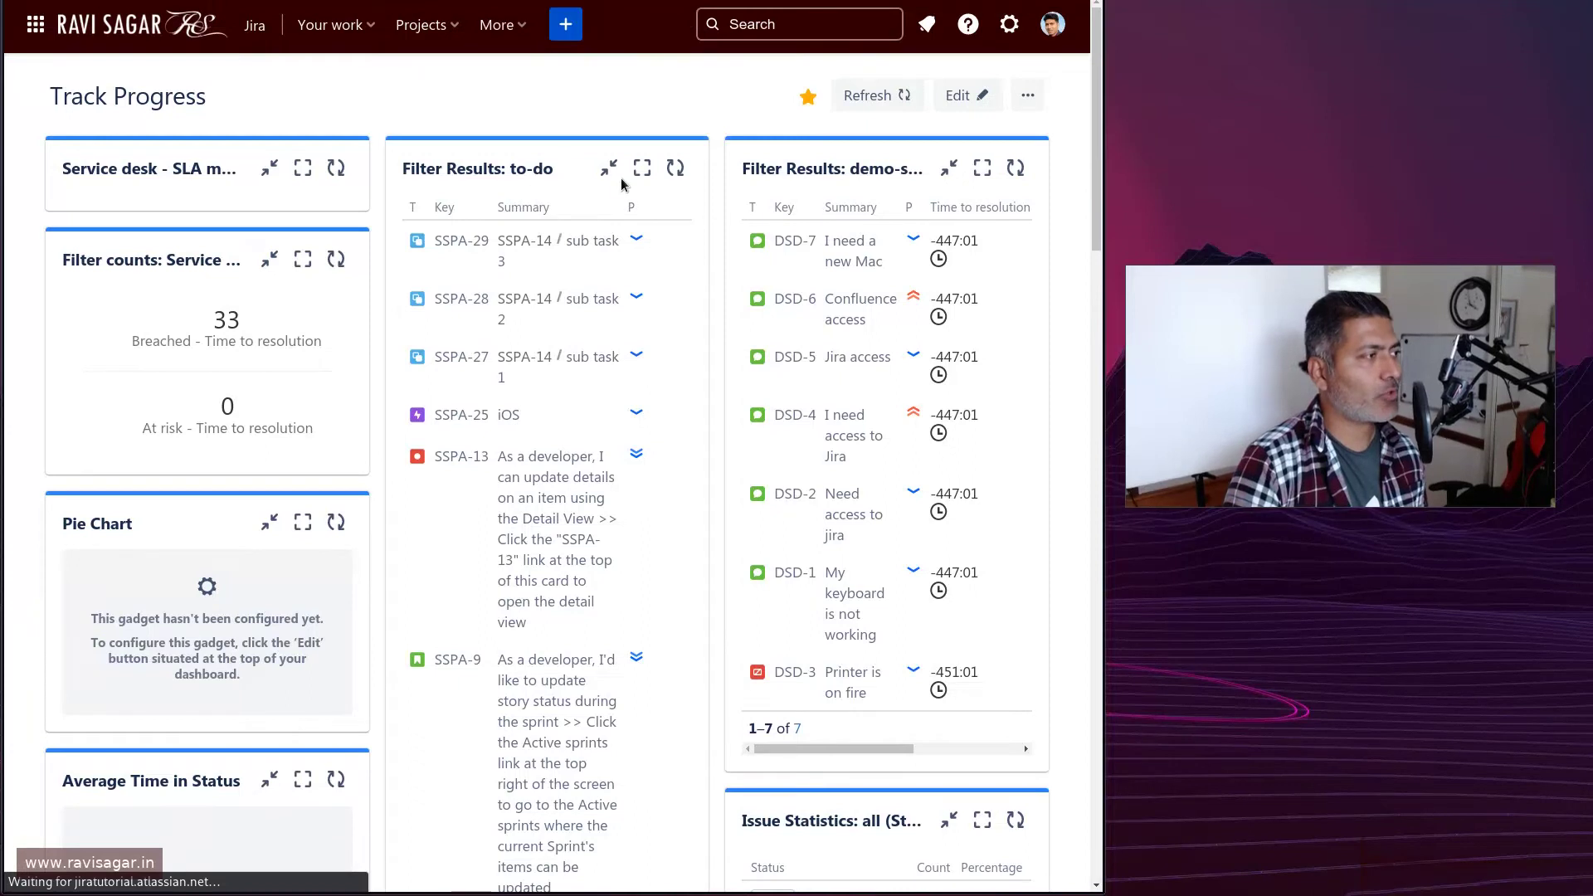
pyautogui.click(964, 93)
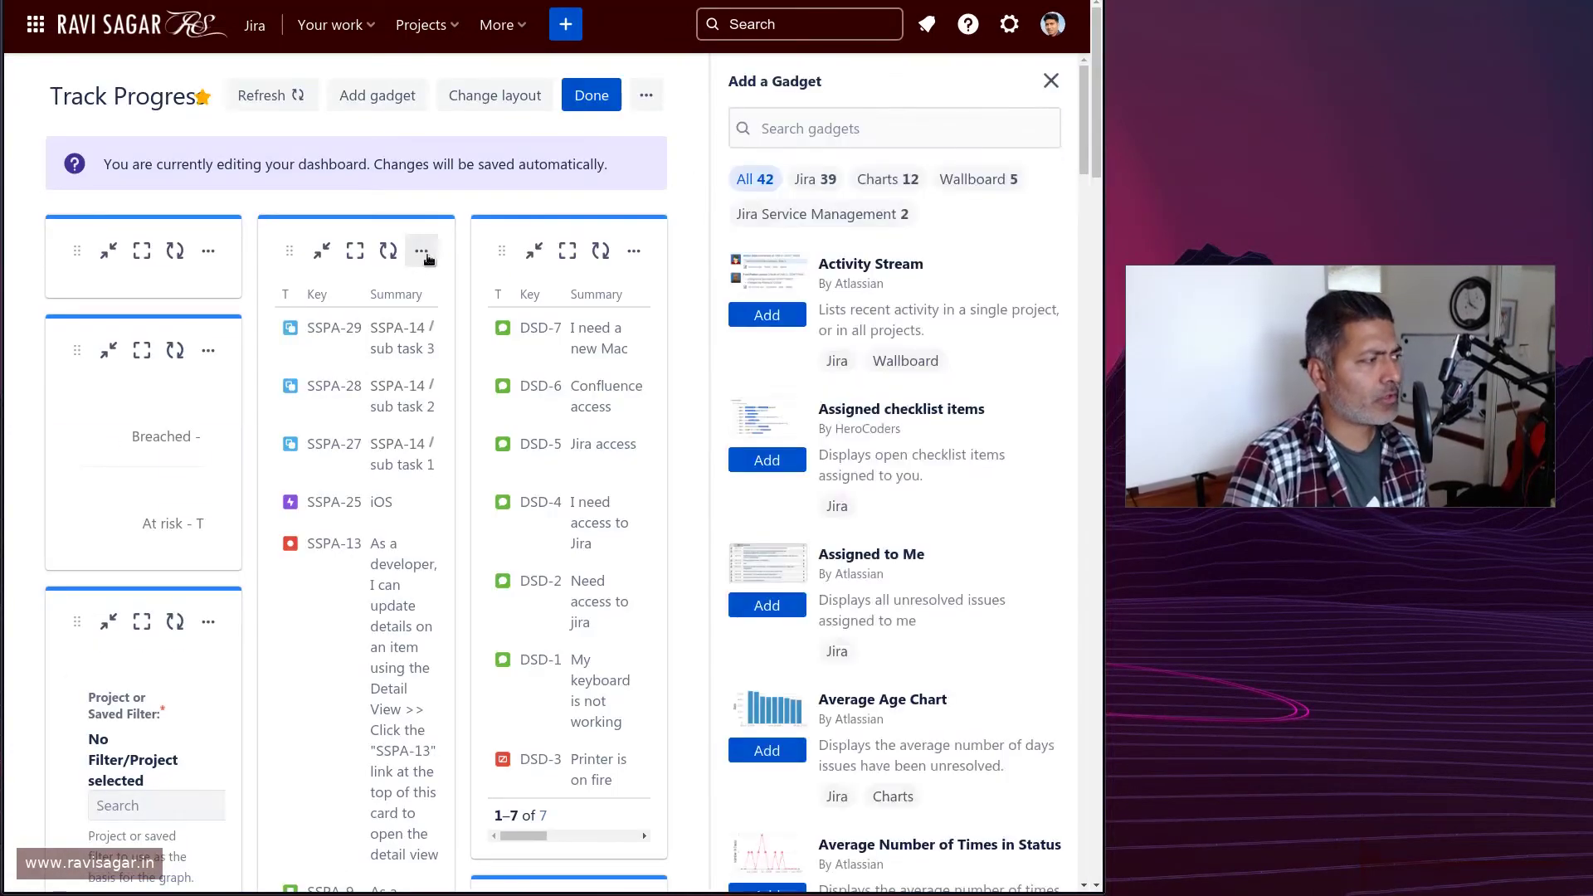
pyautogui.click(409, 261)
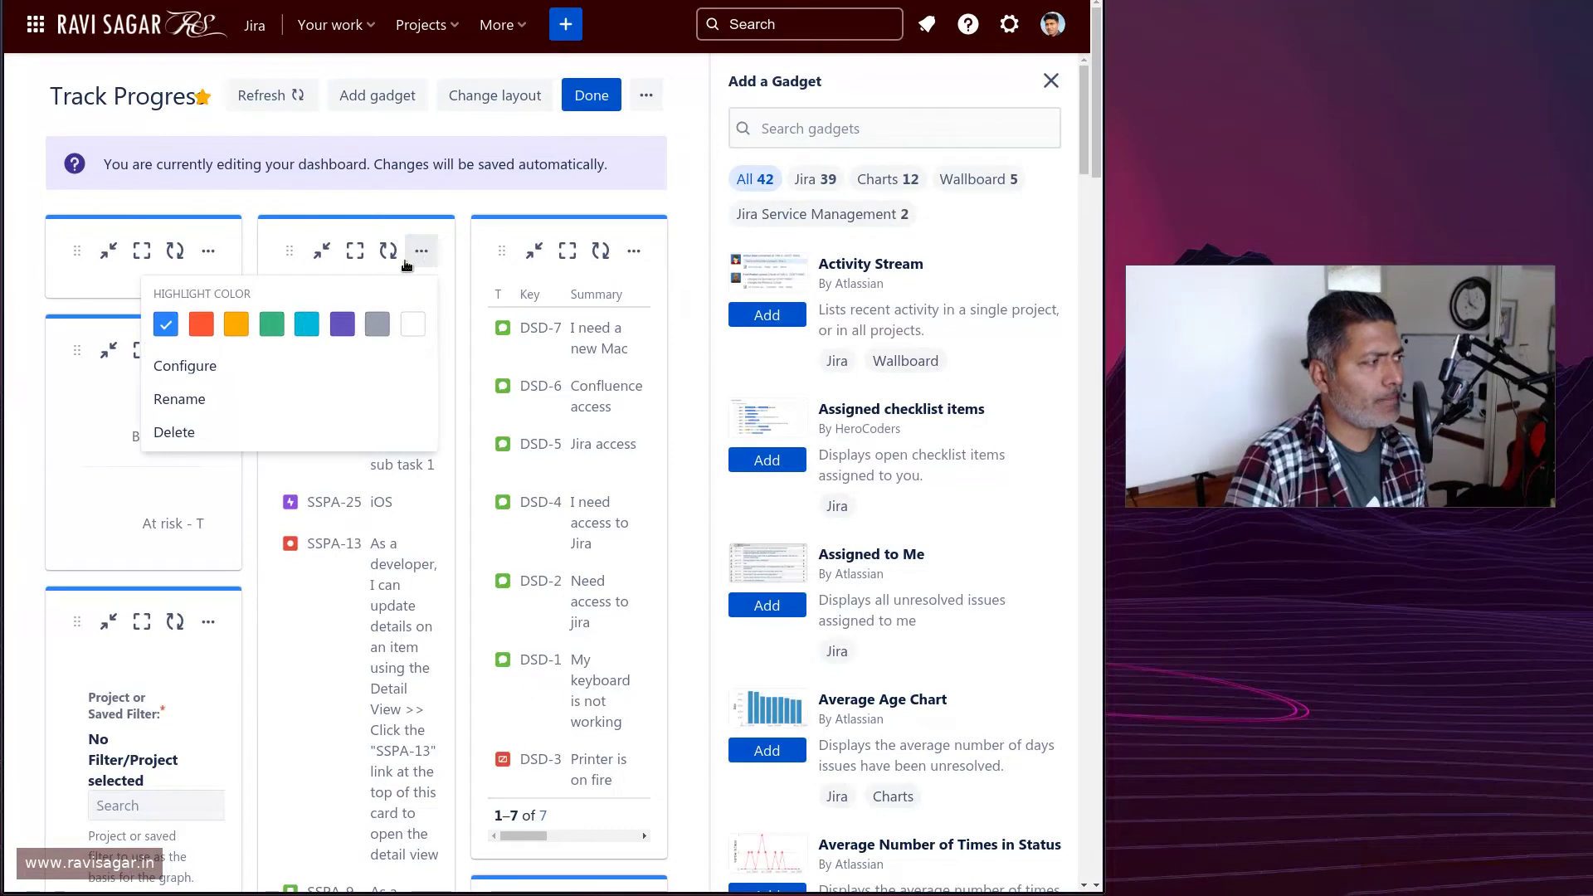
pyautogui.click(238, 366)
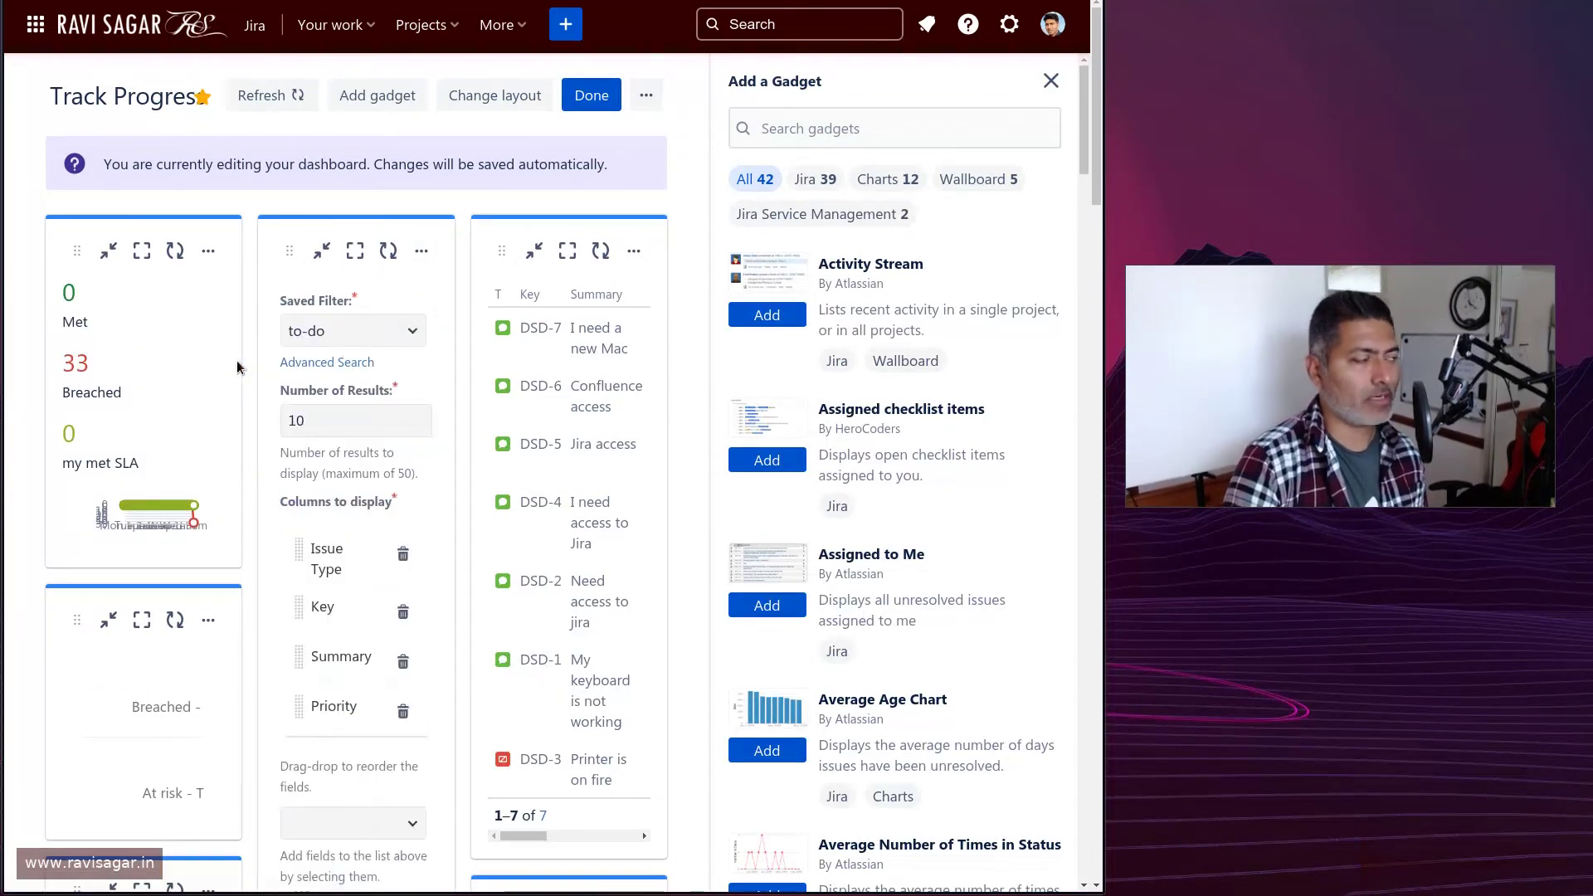
pyautogui.click(394, 343)
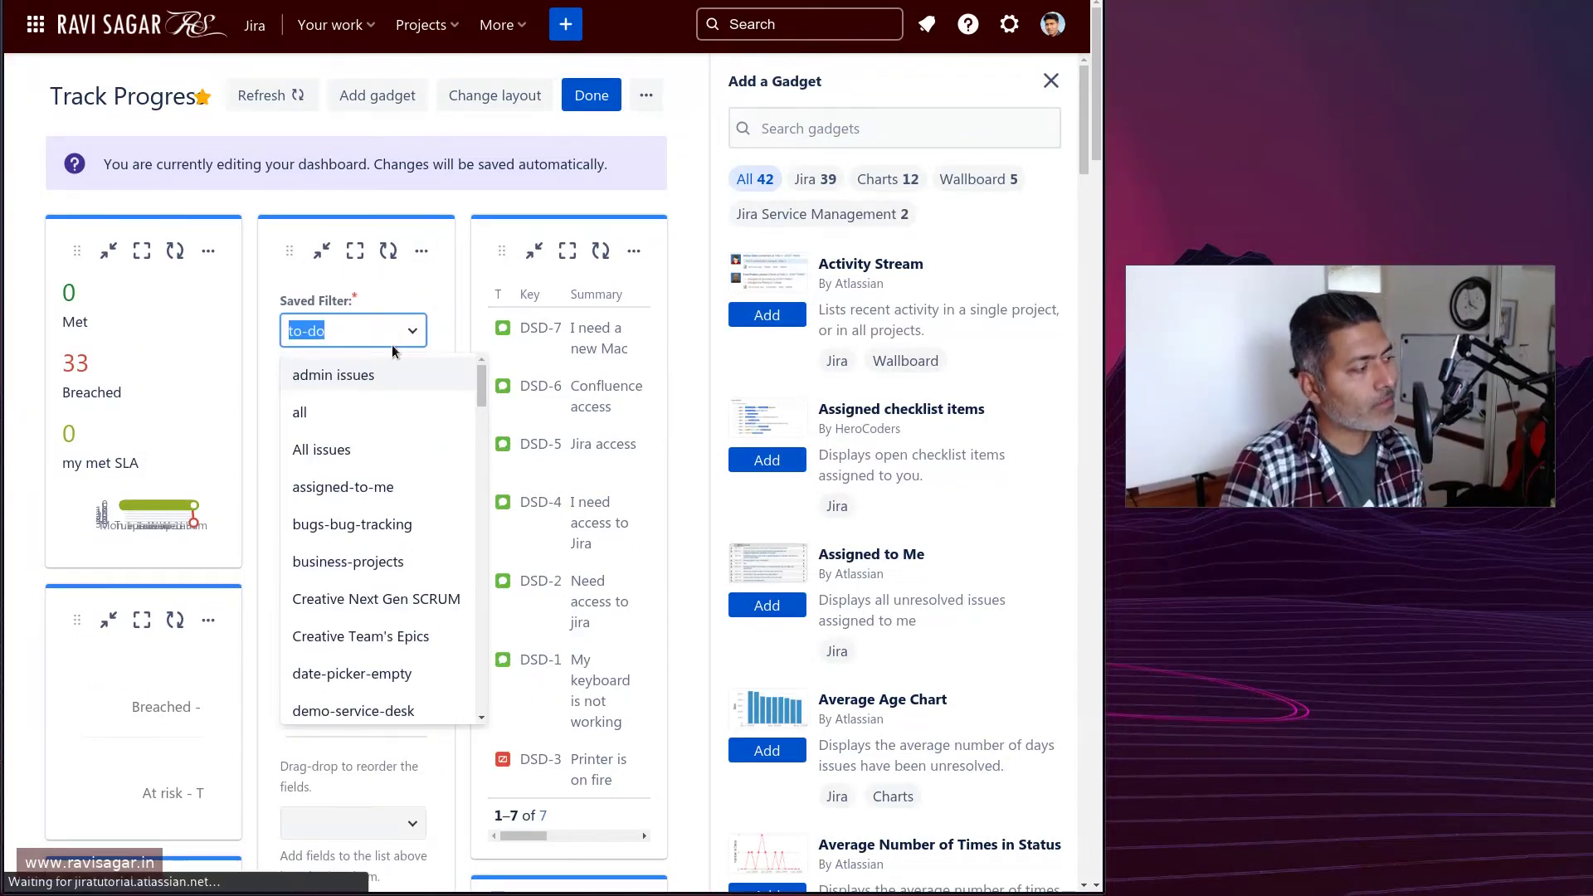
pyautogui.click(362, 672)
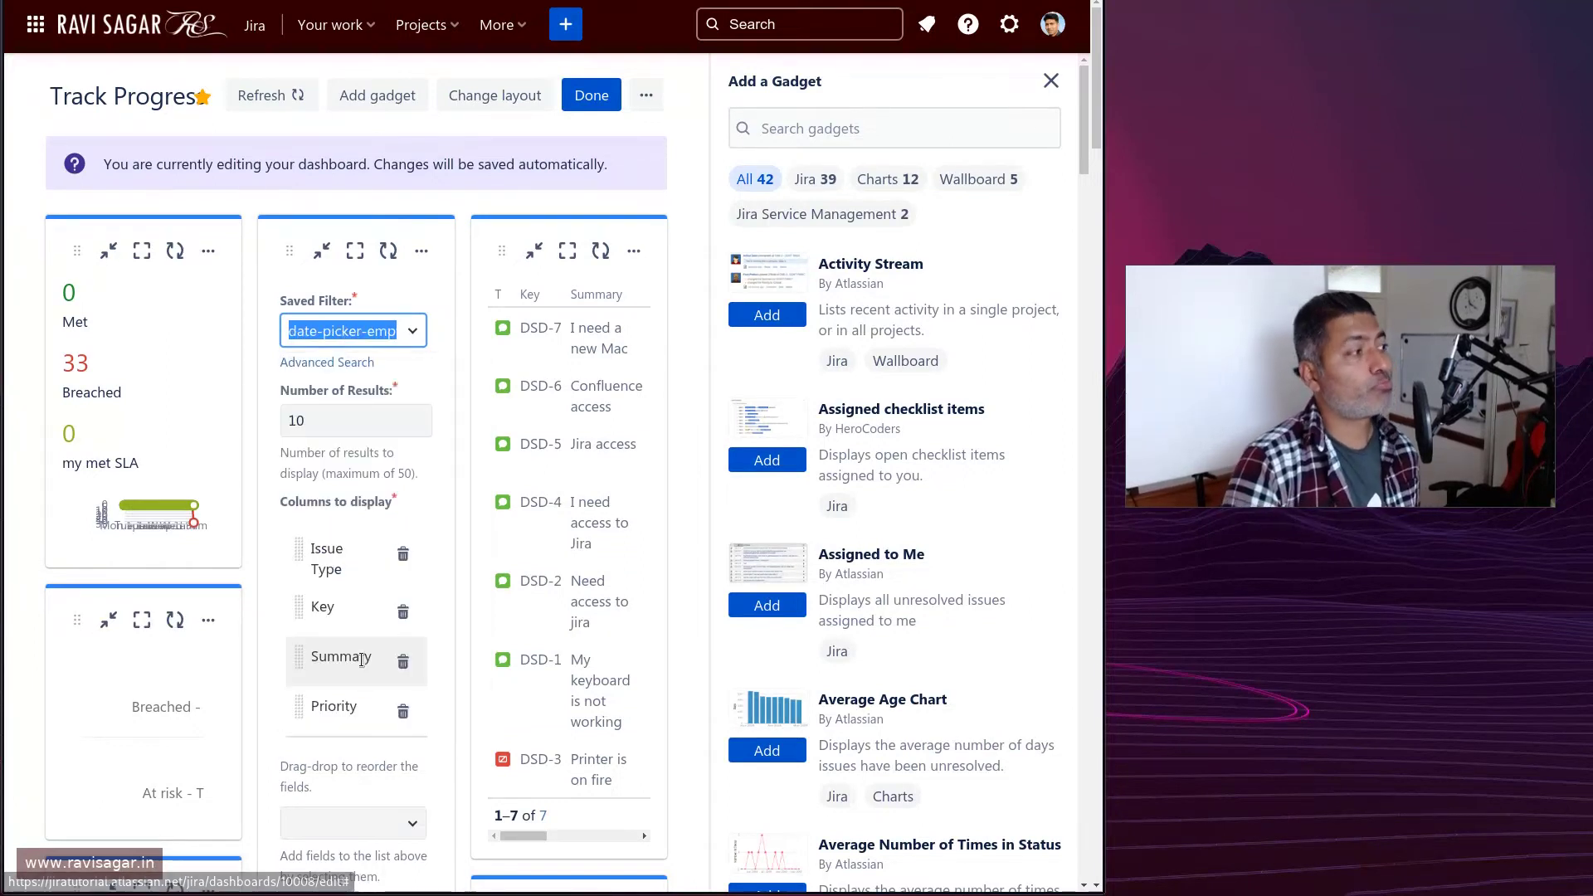
pyautogui.scroll(-3, 329, 810)
pyautogui.click(309, 806)
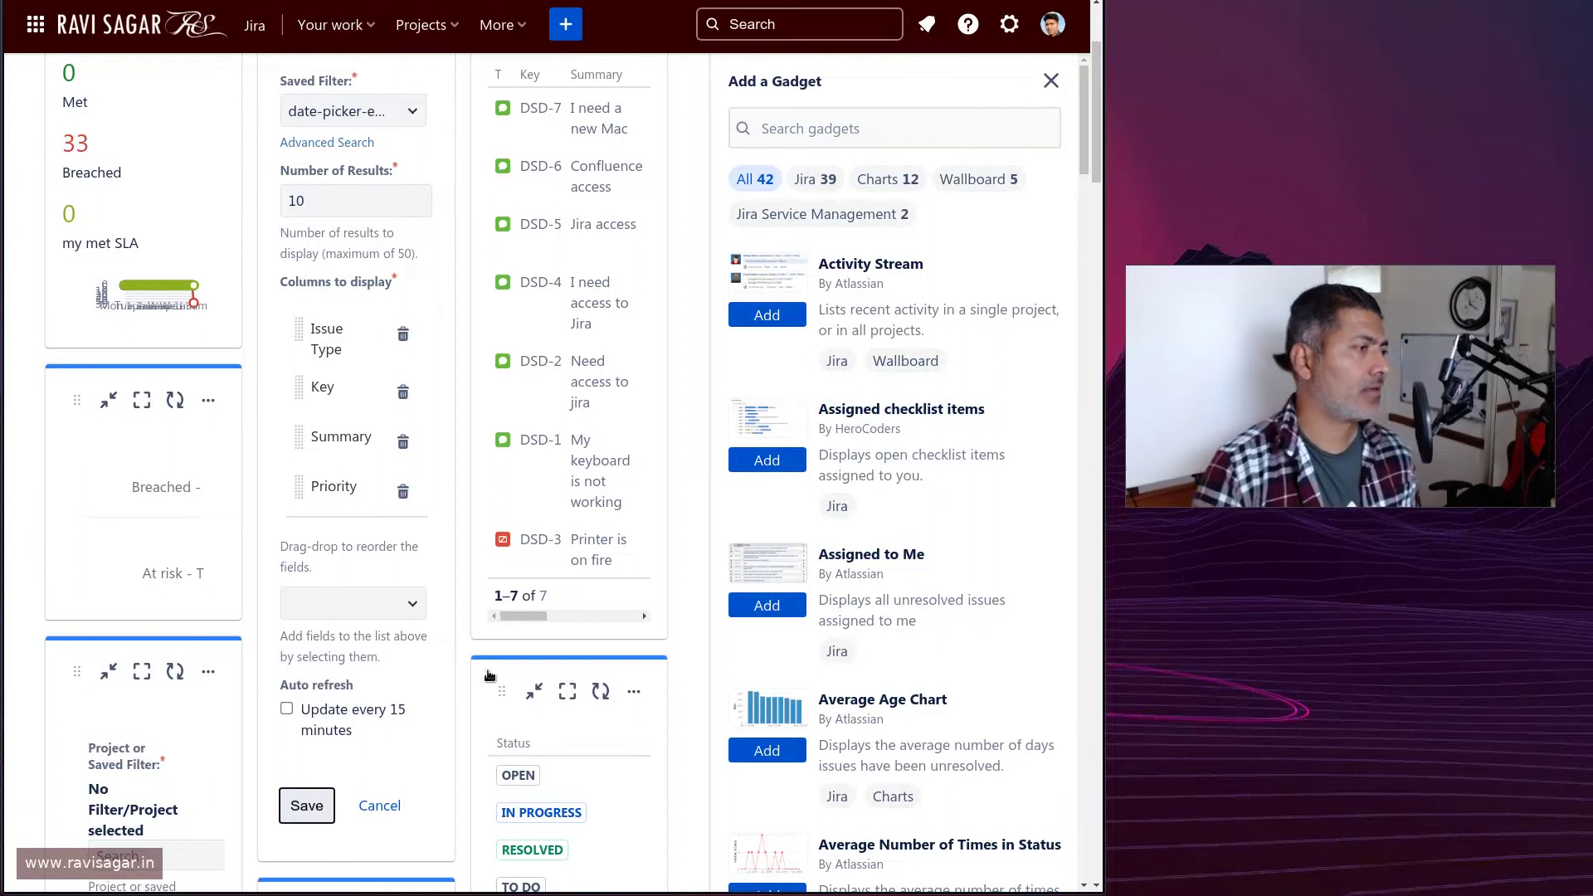
pyautogui.scroll(3, 650, 345)
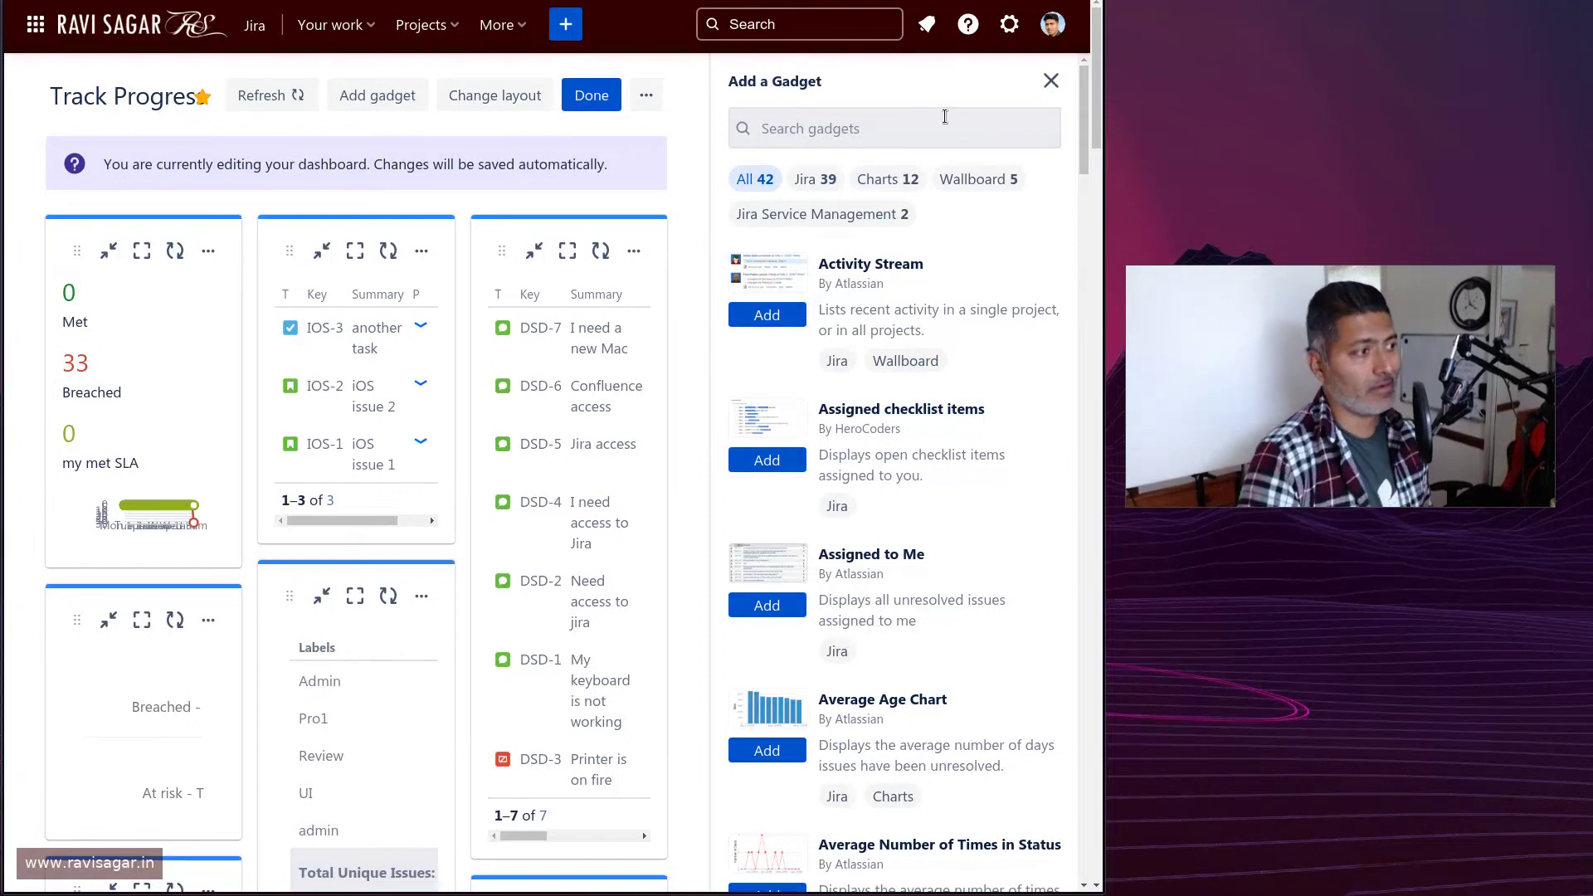
pyautogui.click(1051, 80)
# Finish dashboard editing, open IOS-2 from the gadget results, then go to the iOS backlog
pyautogui.click(972, 94)
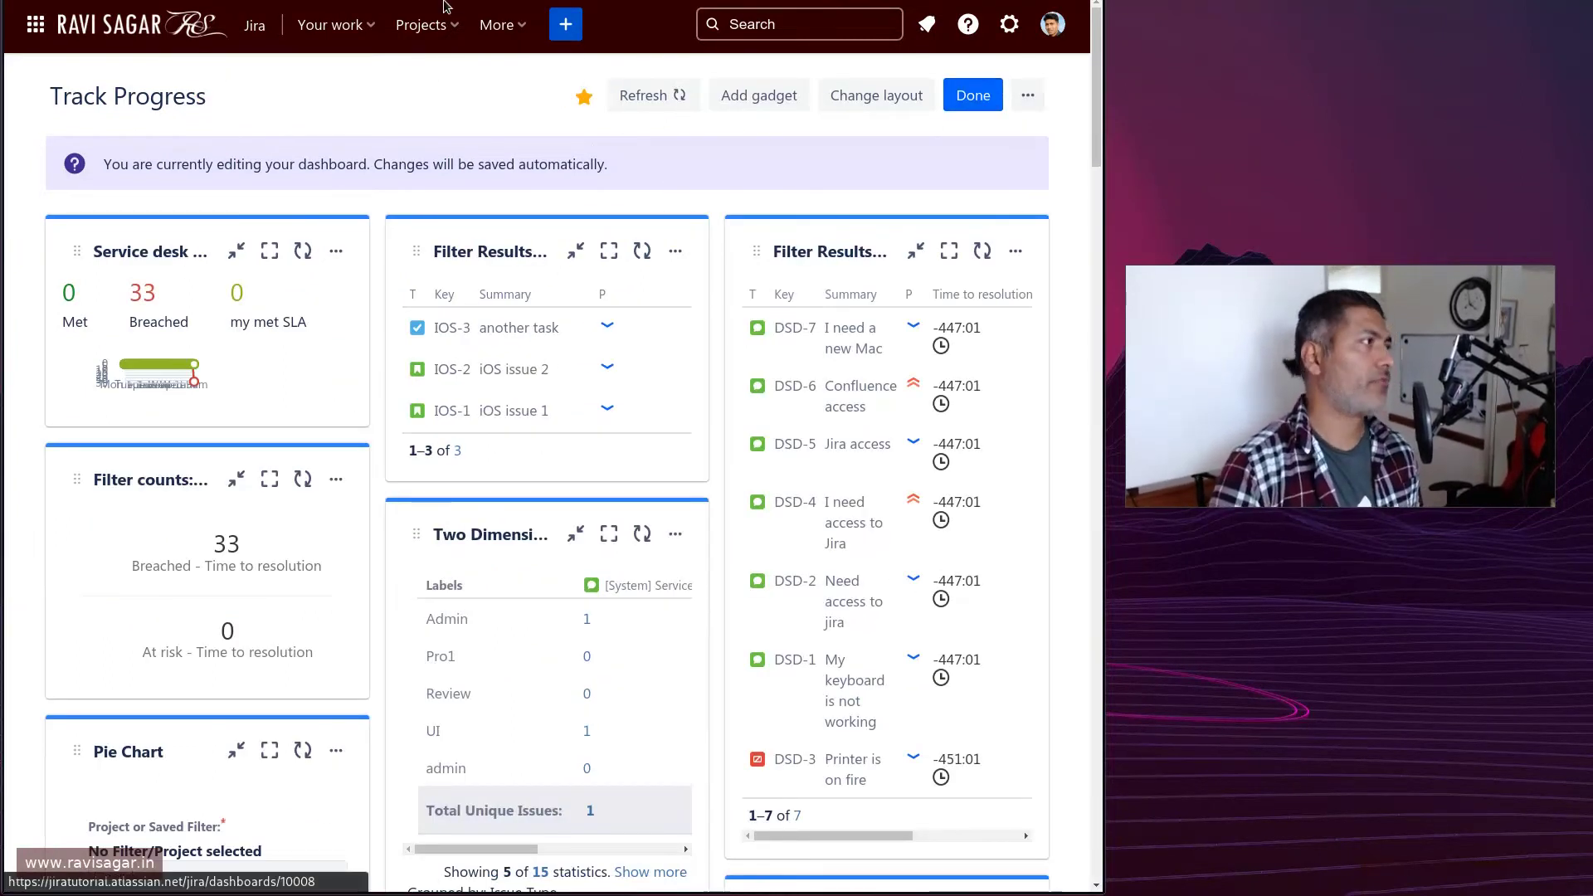
pyautogui.click(799, 25)
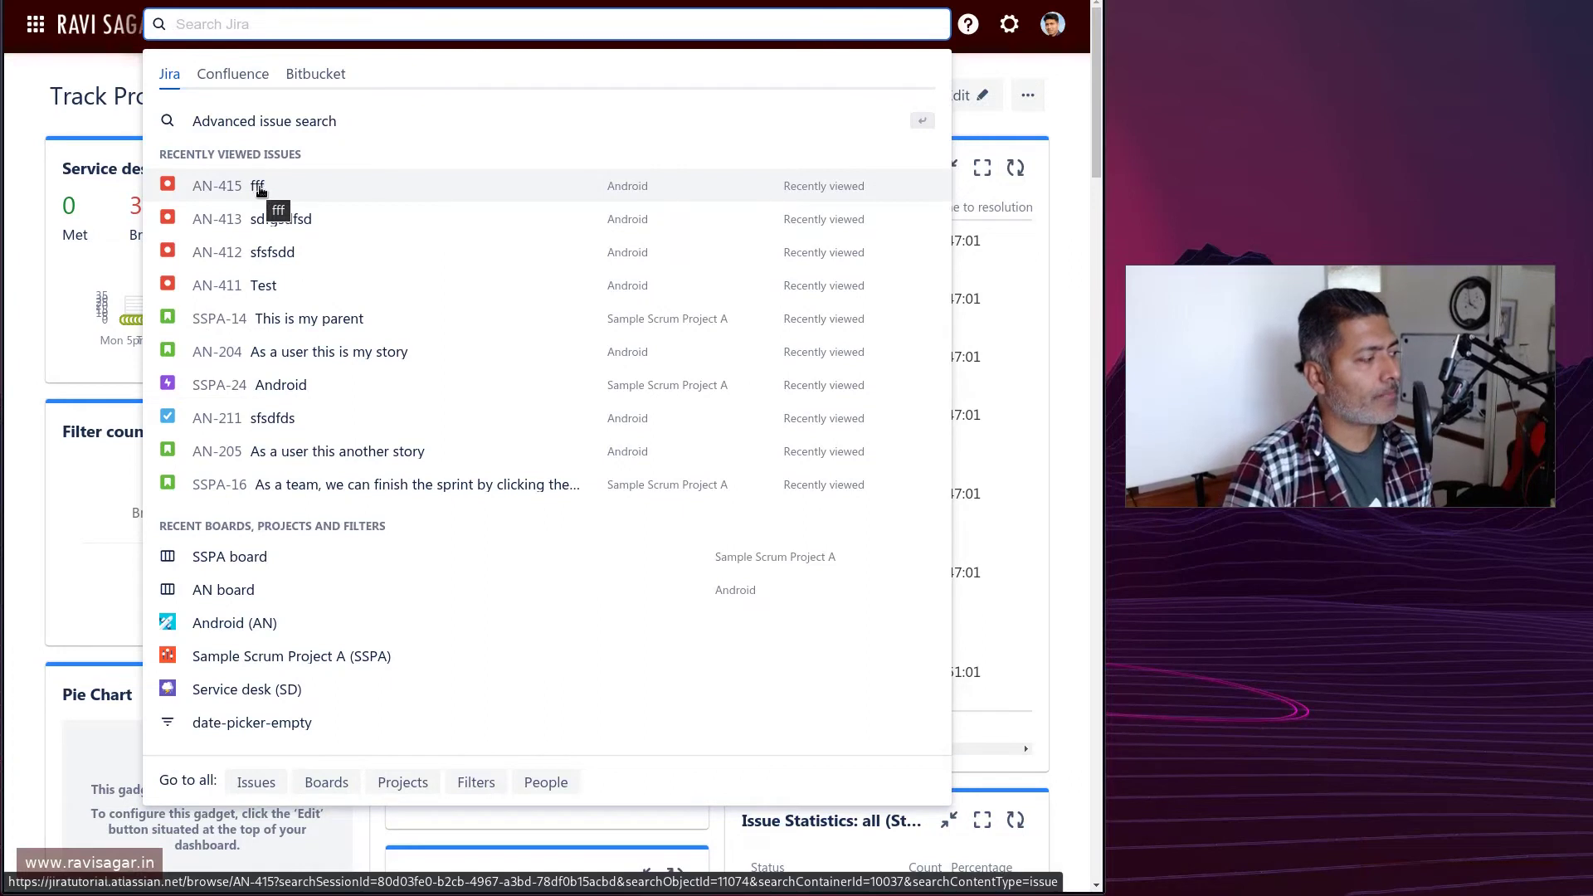
pyautogui.click(1039, 284)
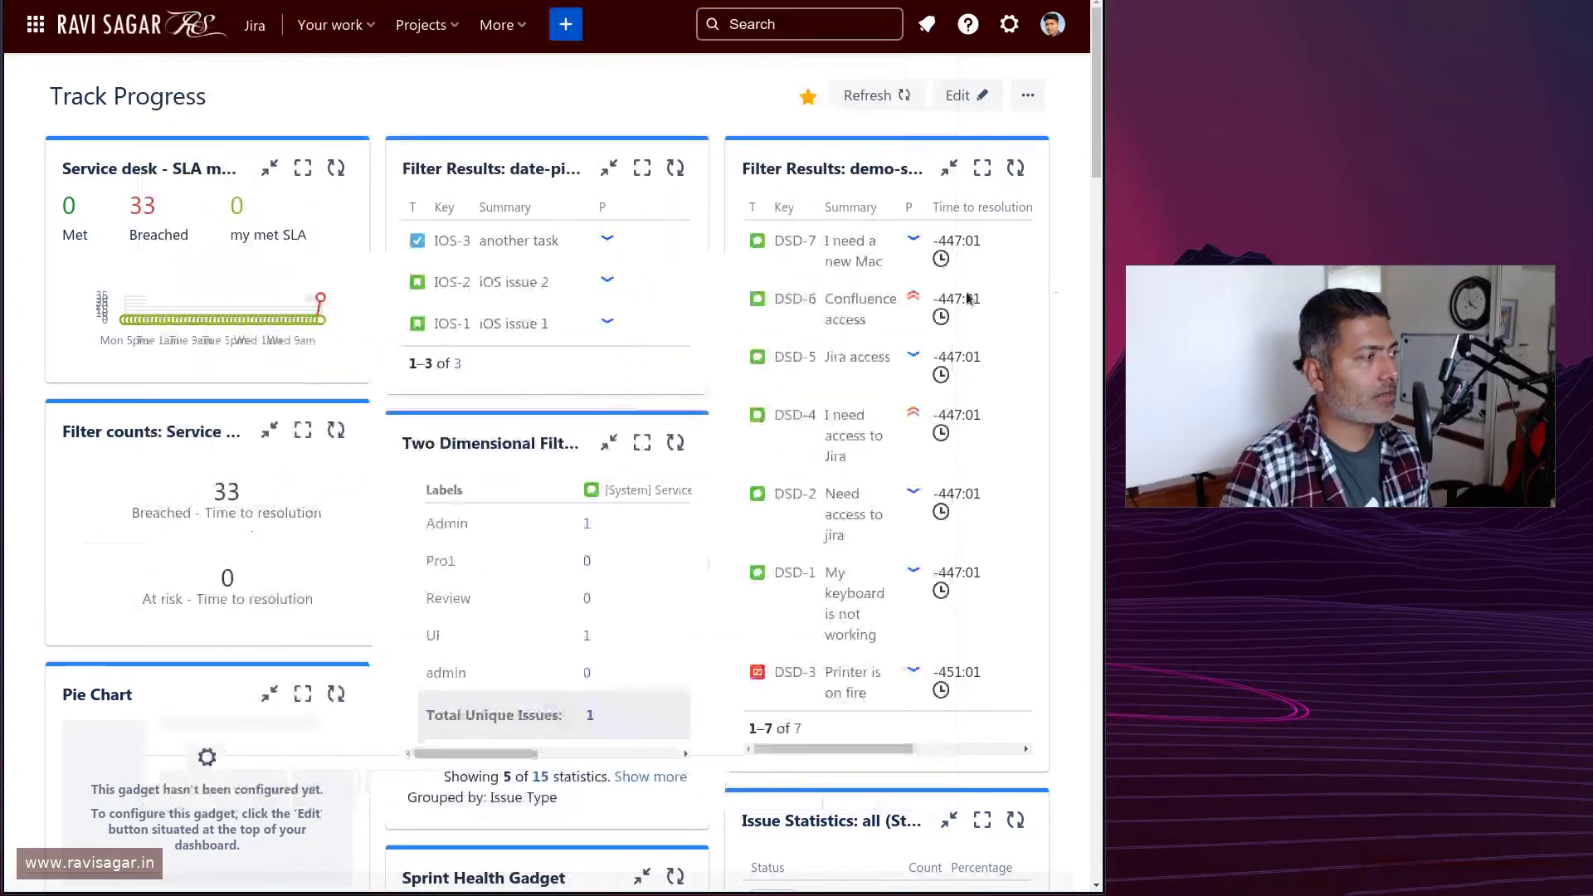
pyautogui.click(469, 284)
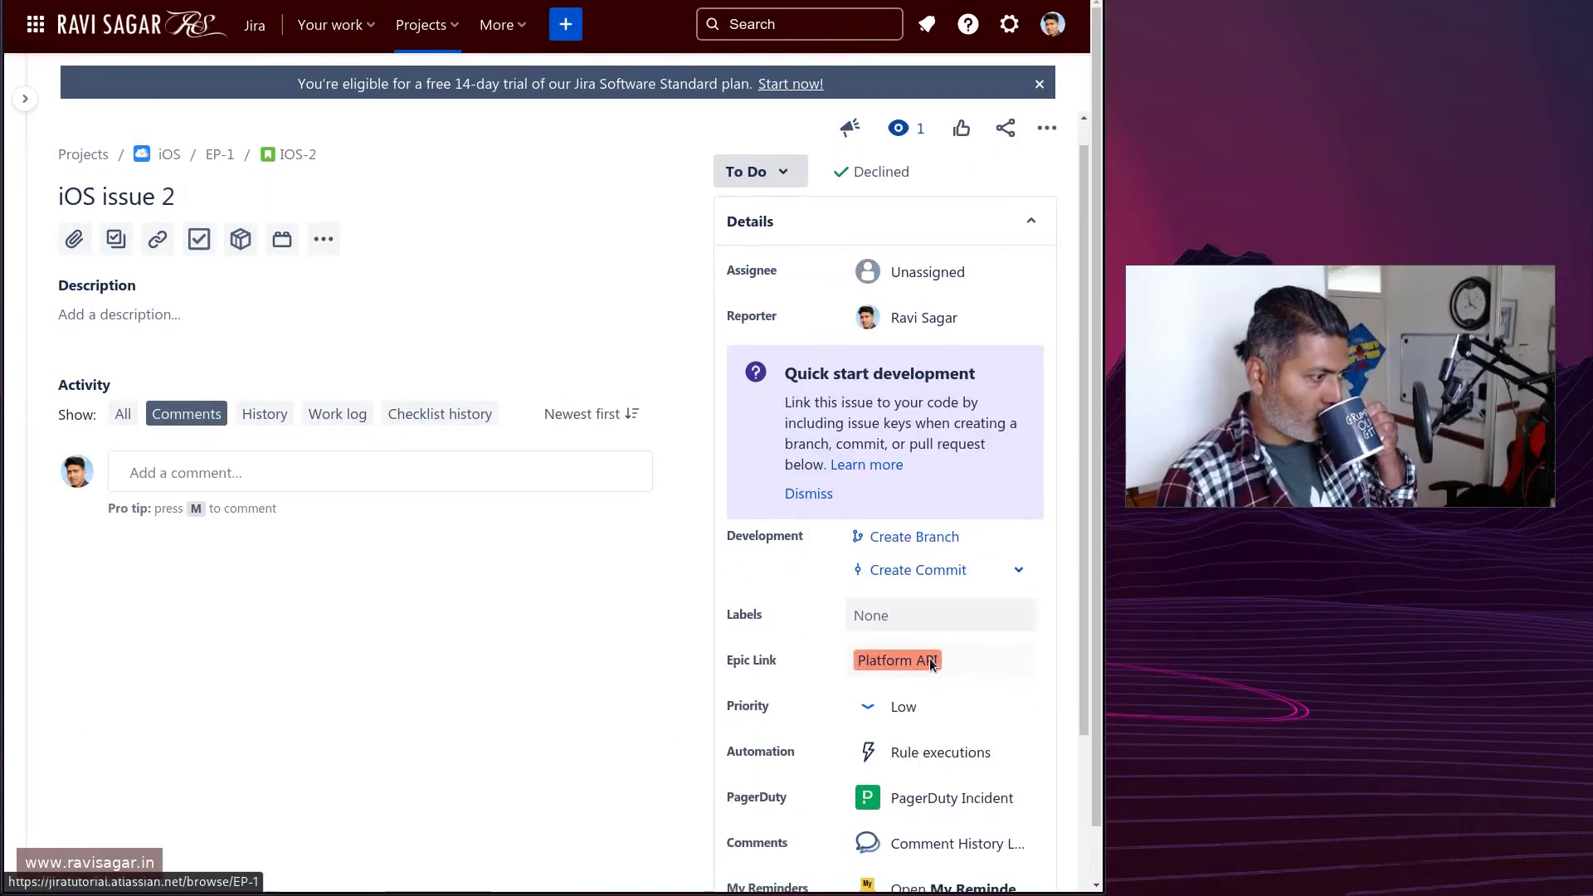
pyautogui.scroll(-3, 930, 659)
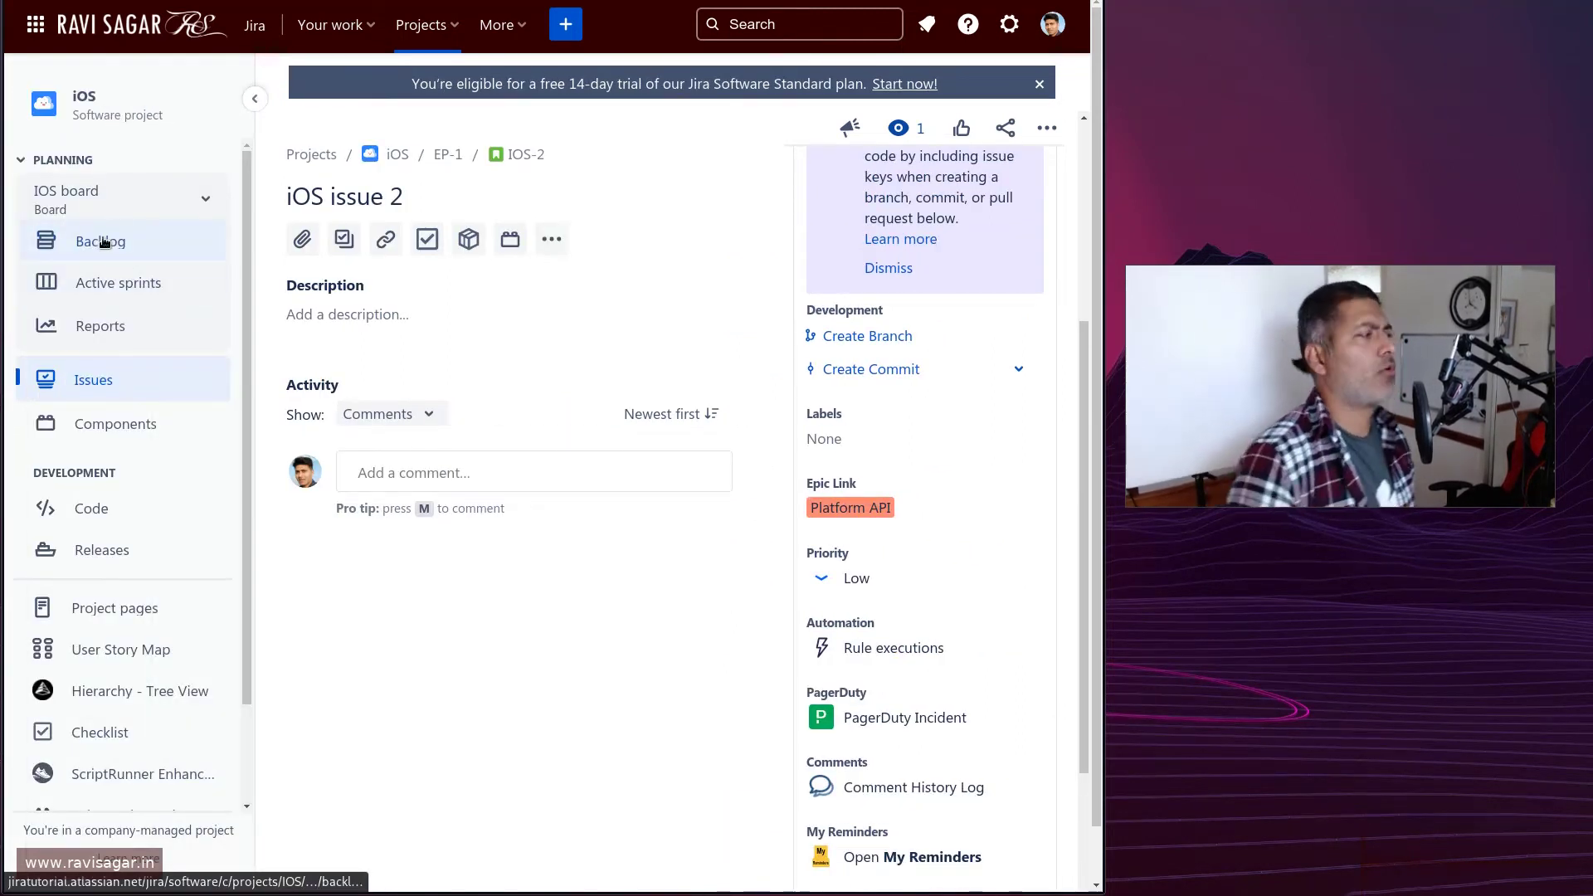
pyautogui.click(104, 242)
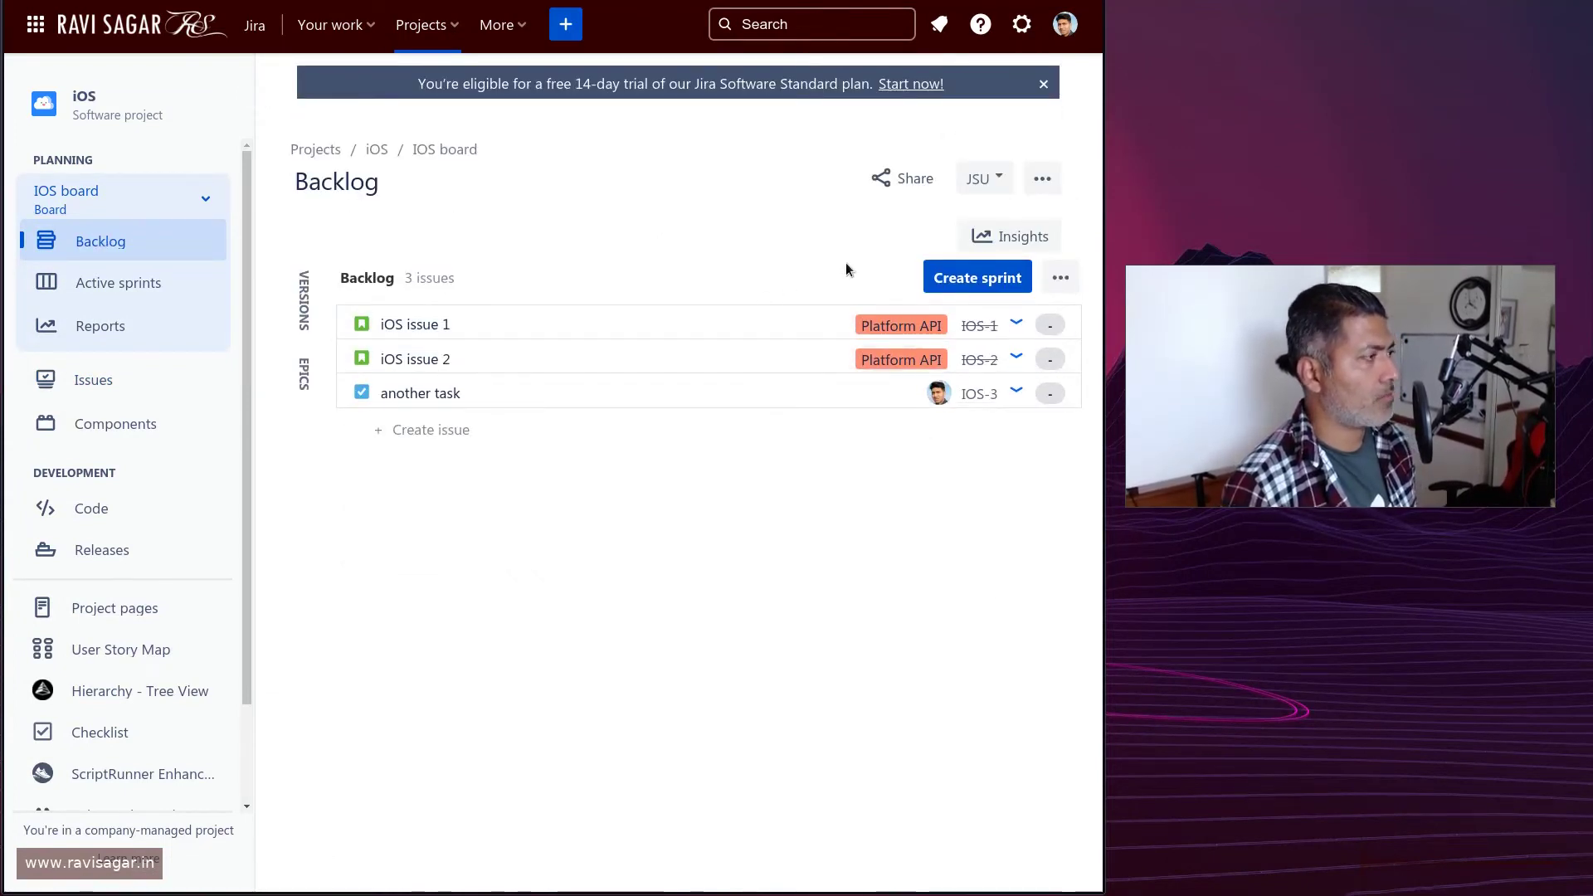
# Open the Quick Filters page of the iOS board settings and hide the project sidebar
pyautogui.click(1042, 181)
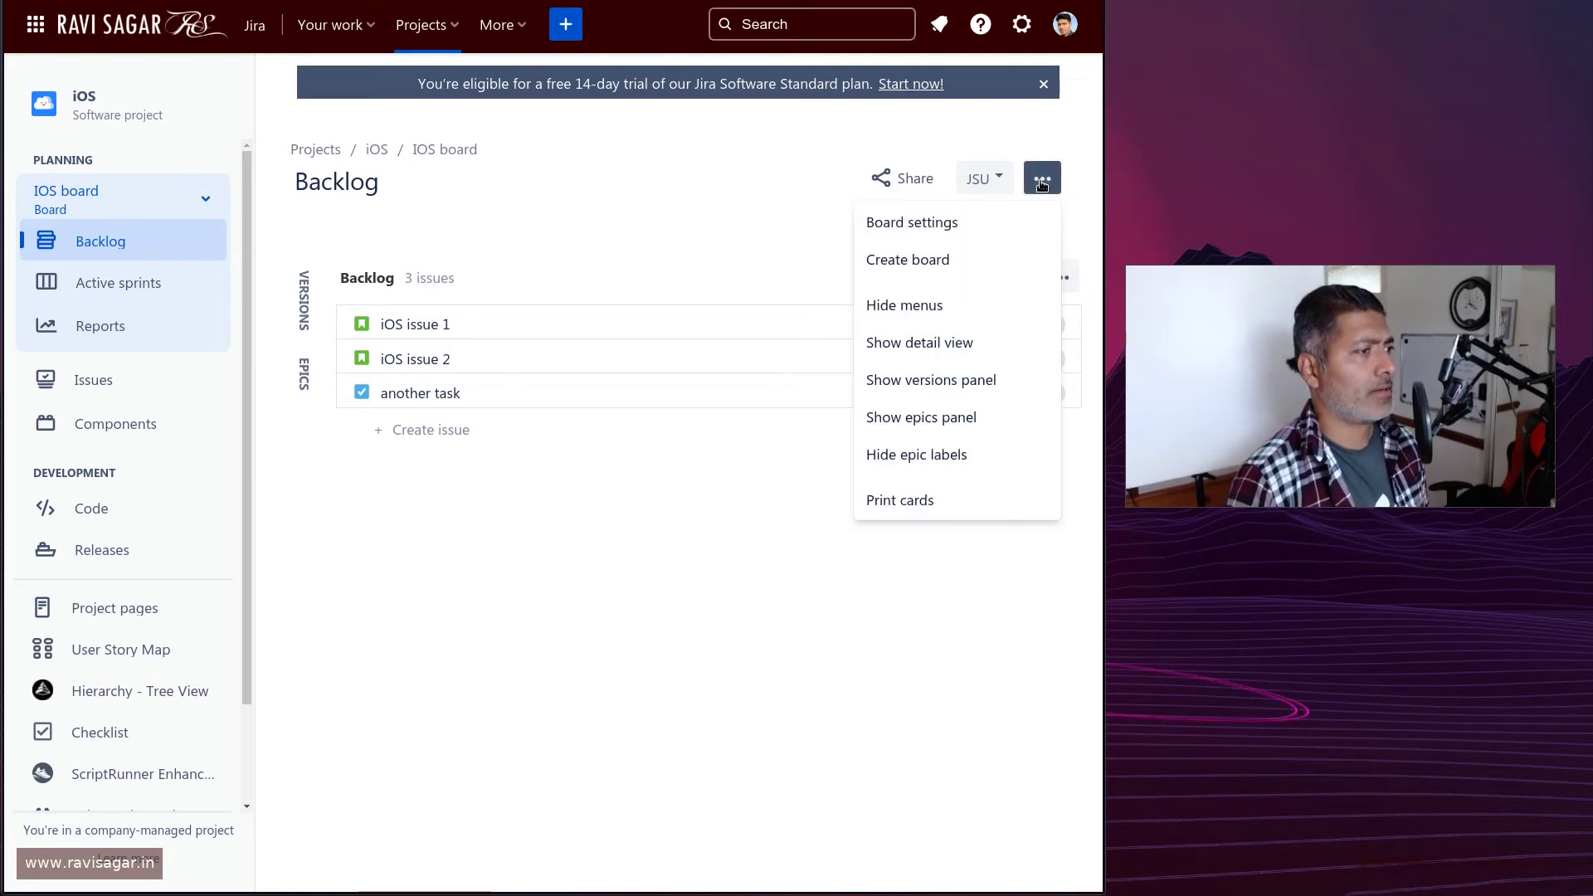
pyautogui.click(881, 239)
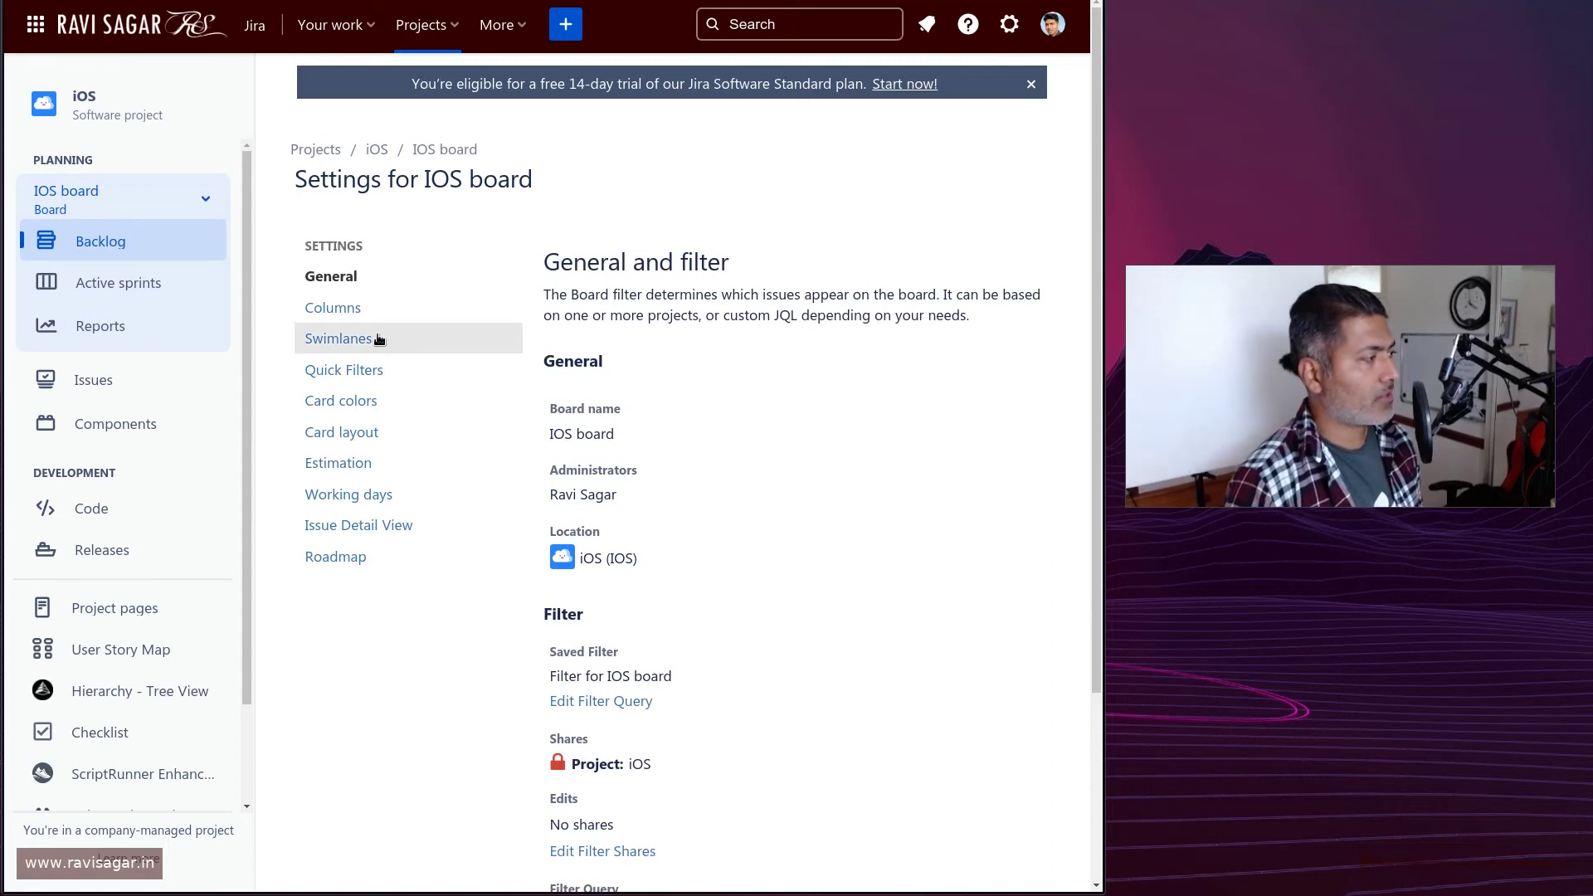
pyautogui.click(355, 369)
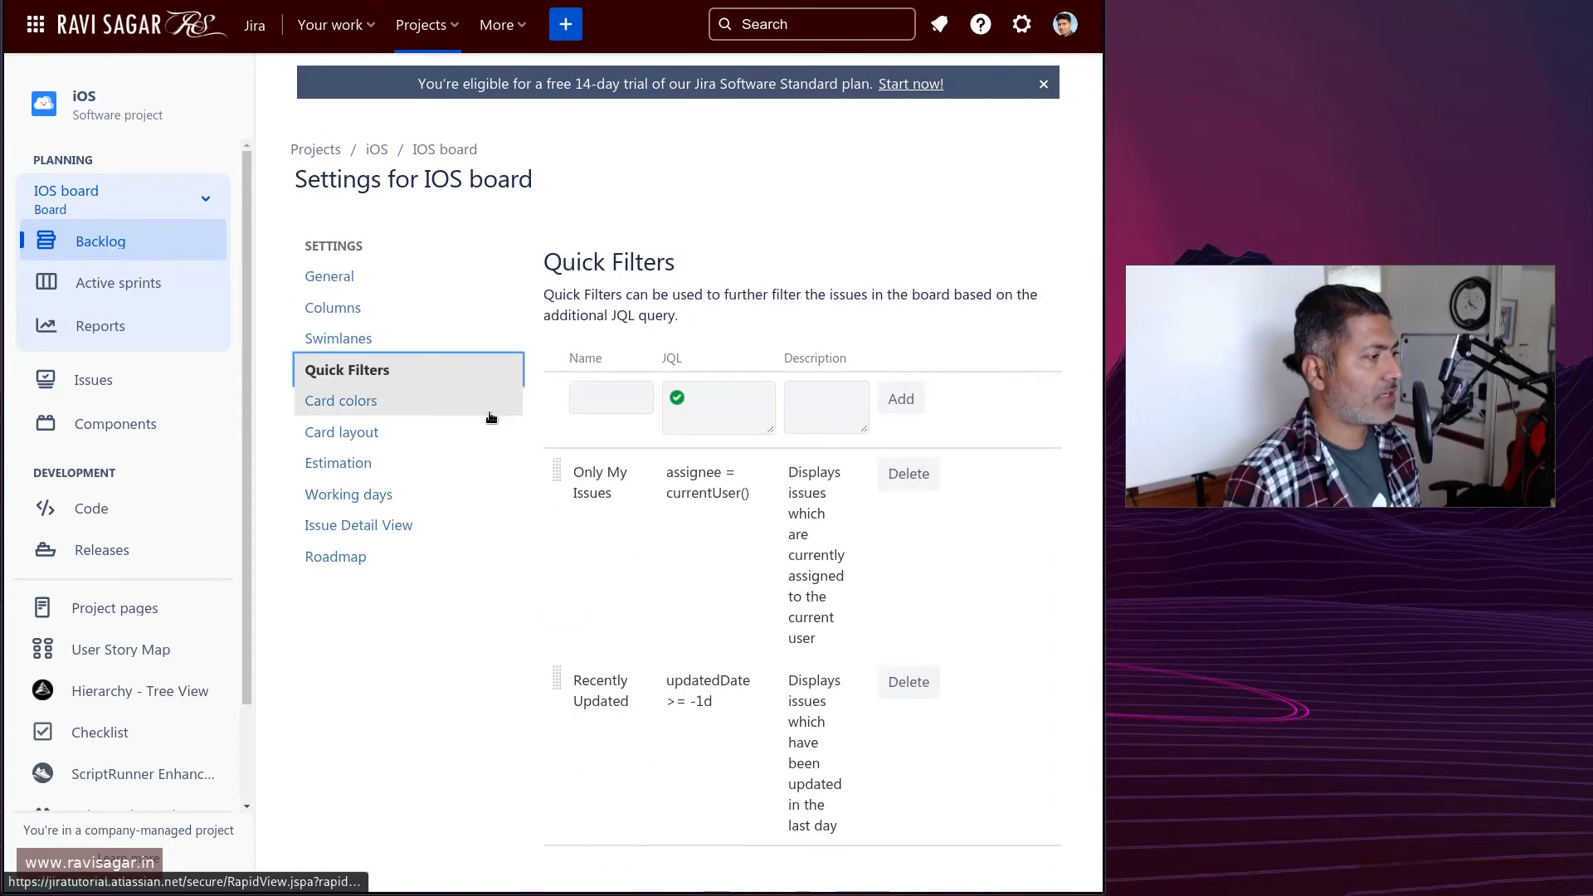
pyautogui.press('[')
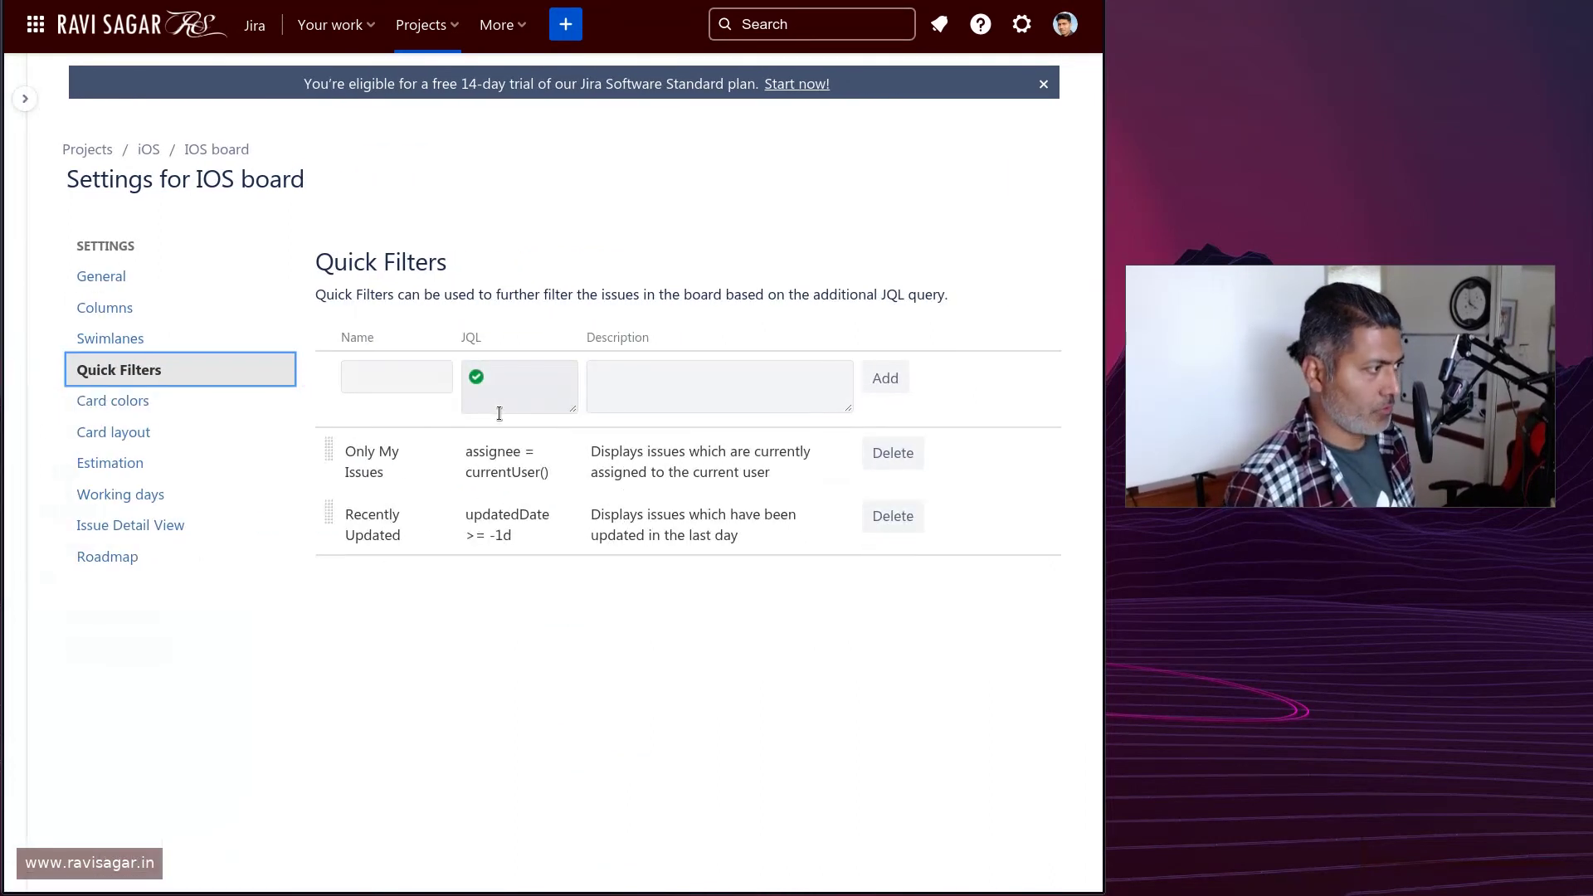
# Add quick filter 'Empty Date Picker Field' with the pasted empty-date JQL, then return to the board
pyautogui.click(501, 406)
pyautogui.hotkey('ctrl', 'v')
pyautogui.click(385, 380)
pyautogui.write('Empty')
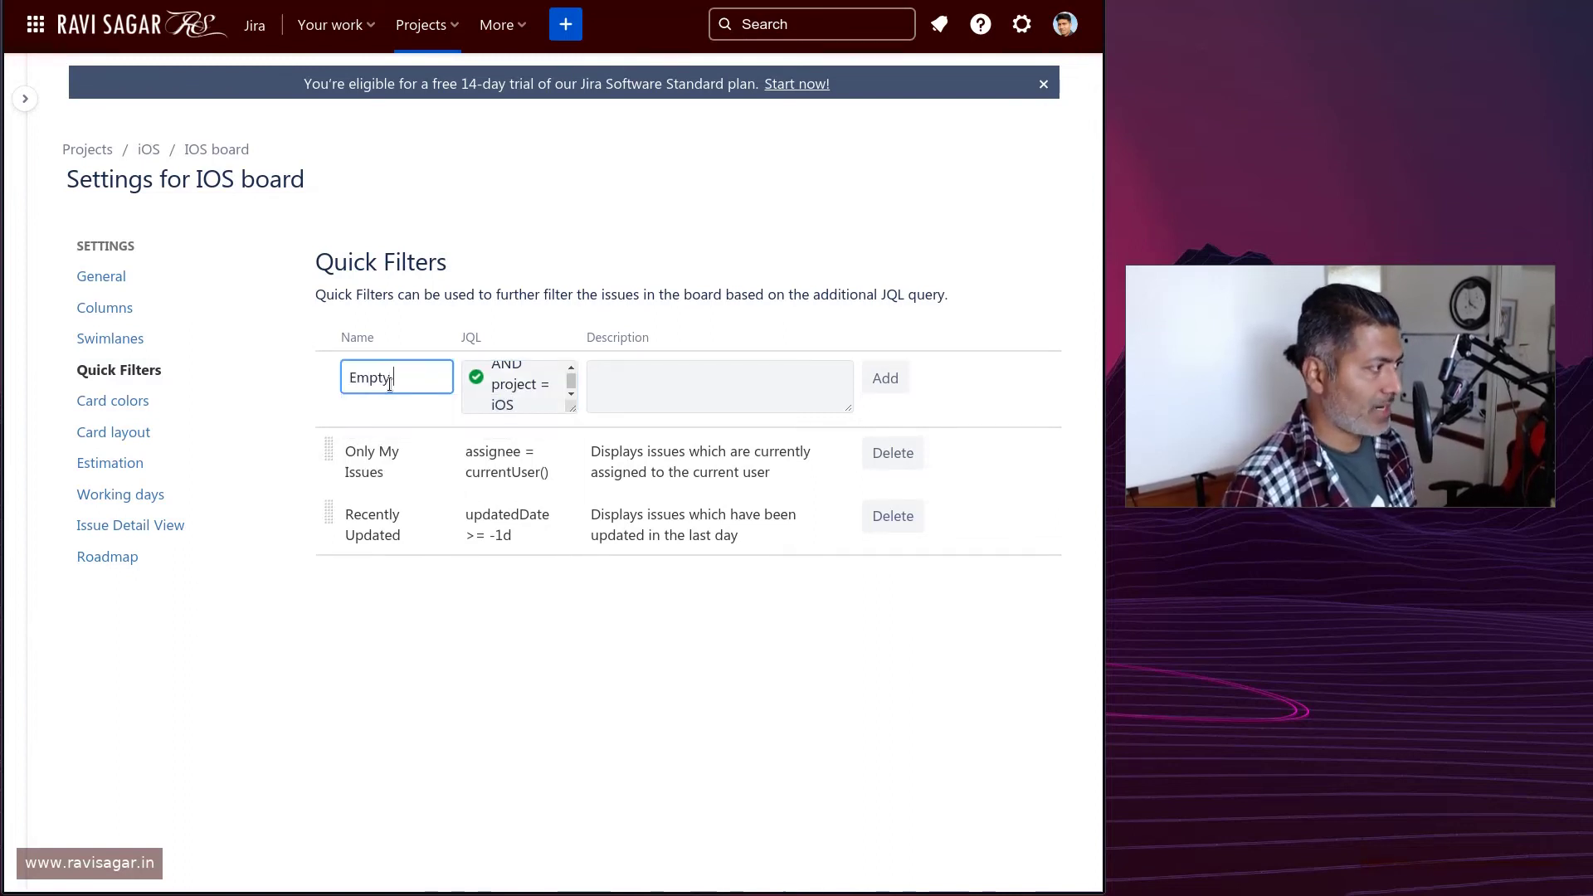
pyautogui.write(' Date Picker Field')
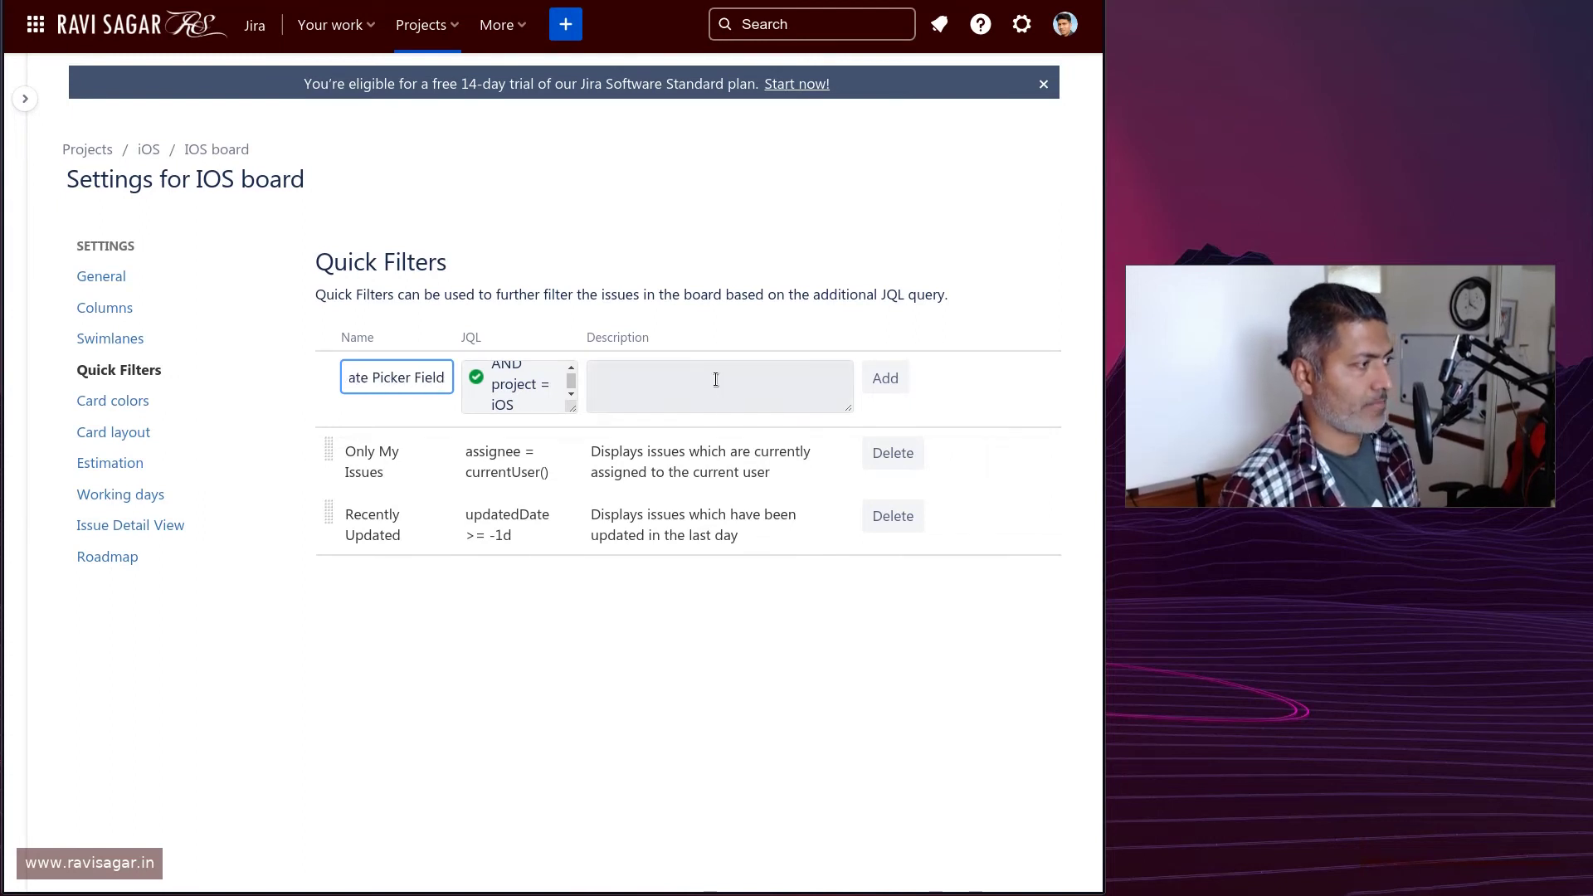
pyautogui.click(884, 377)
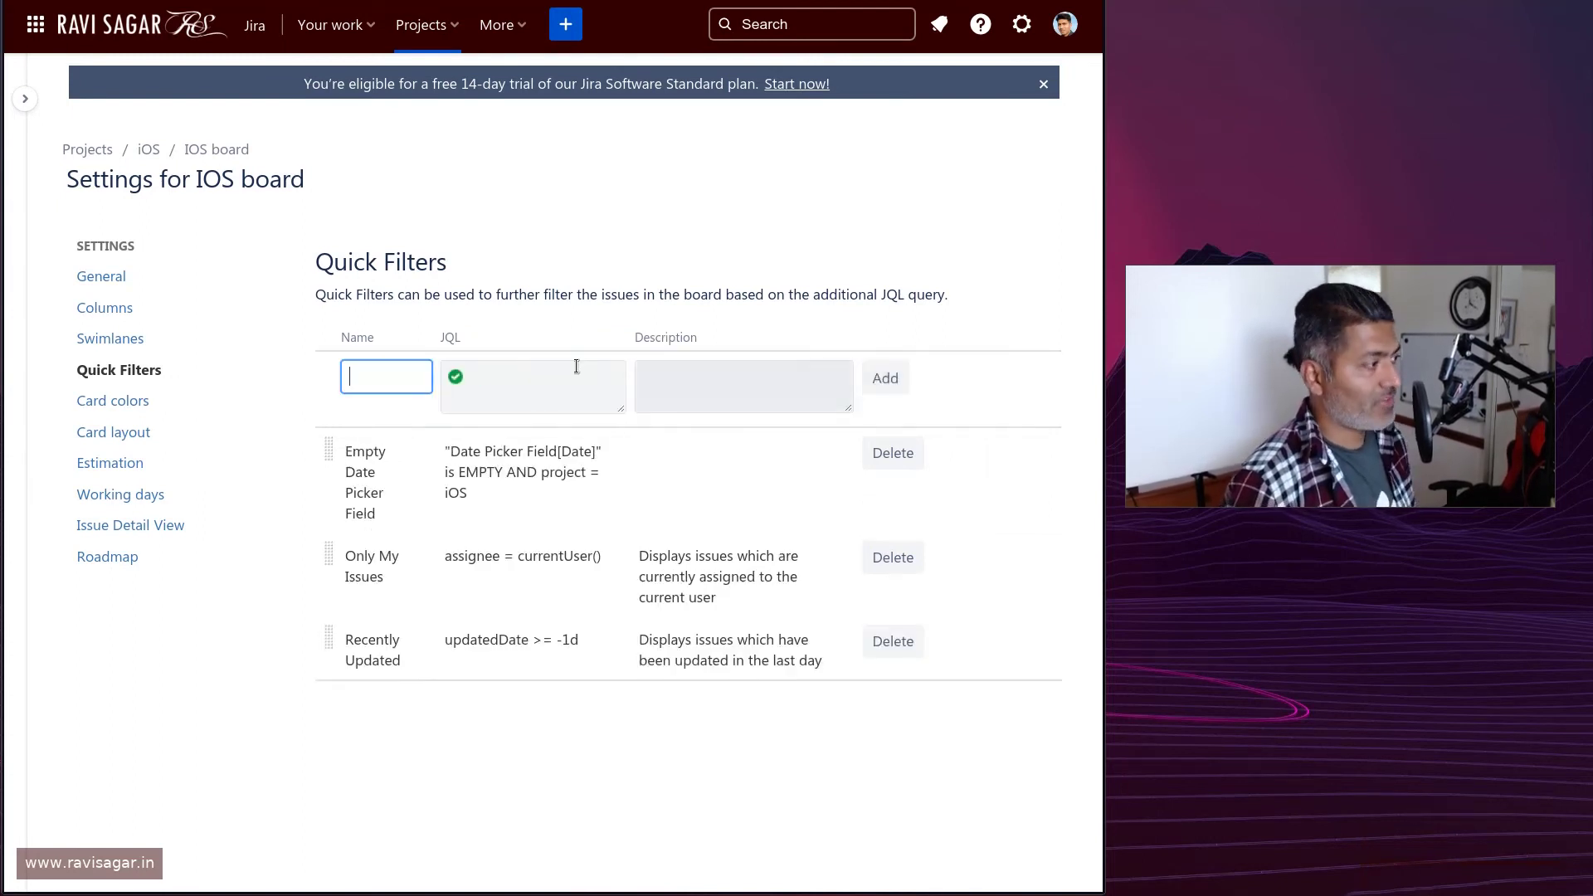
pyautogui.click(231, 156)
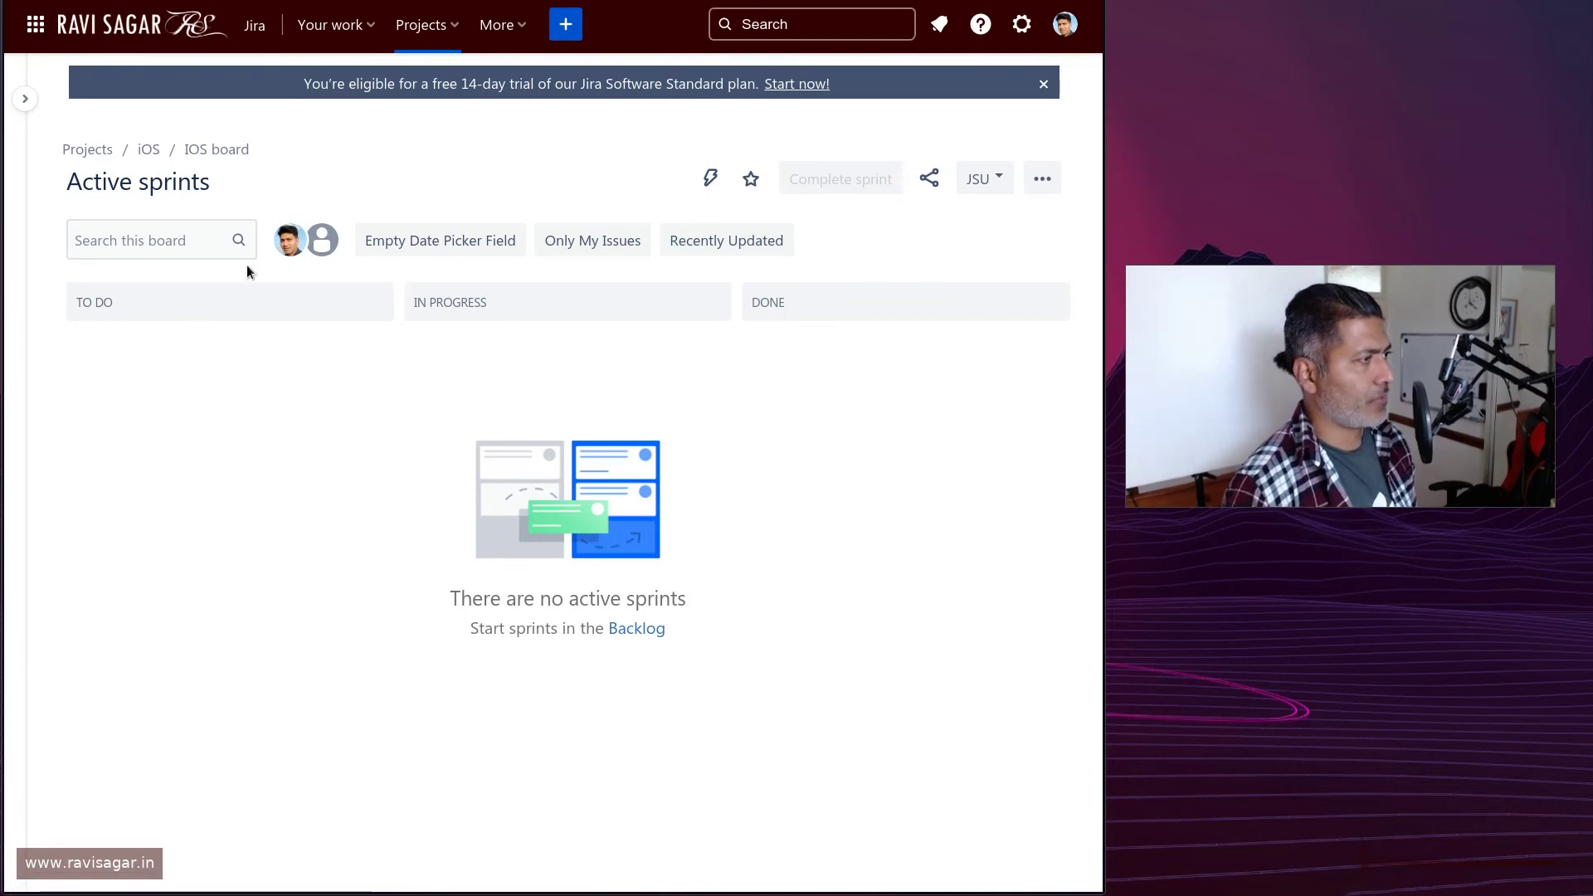
# Apply the Empty Date Picker Field quick filter on the iOS board backlog
pyautogui.click(25, 98)
pyautogui.click(140, 243)
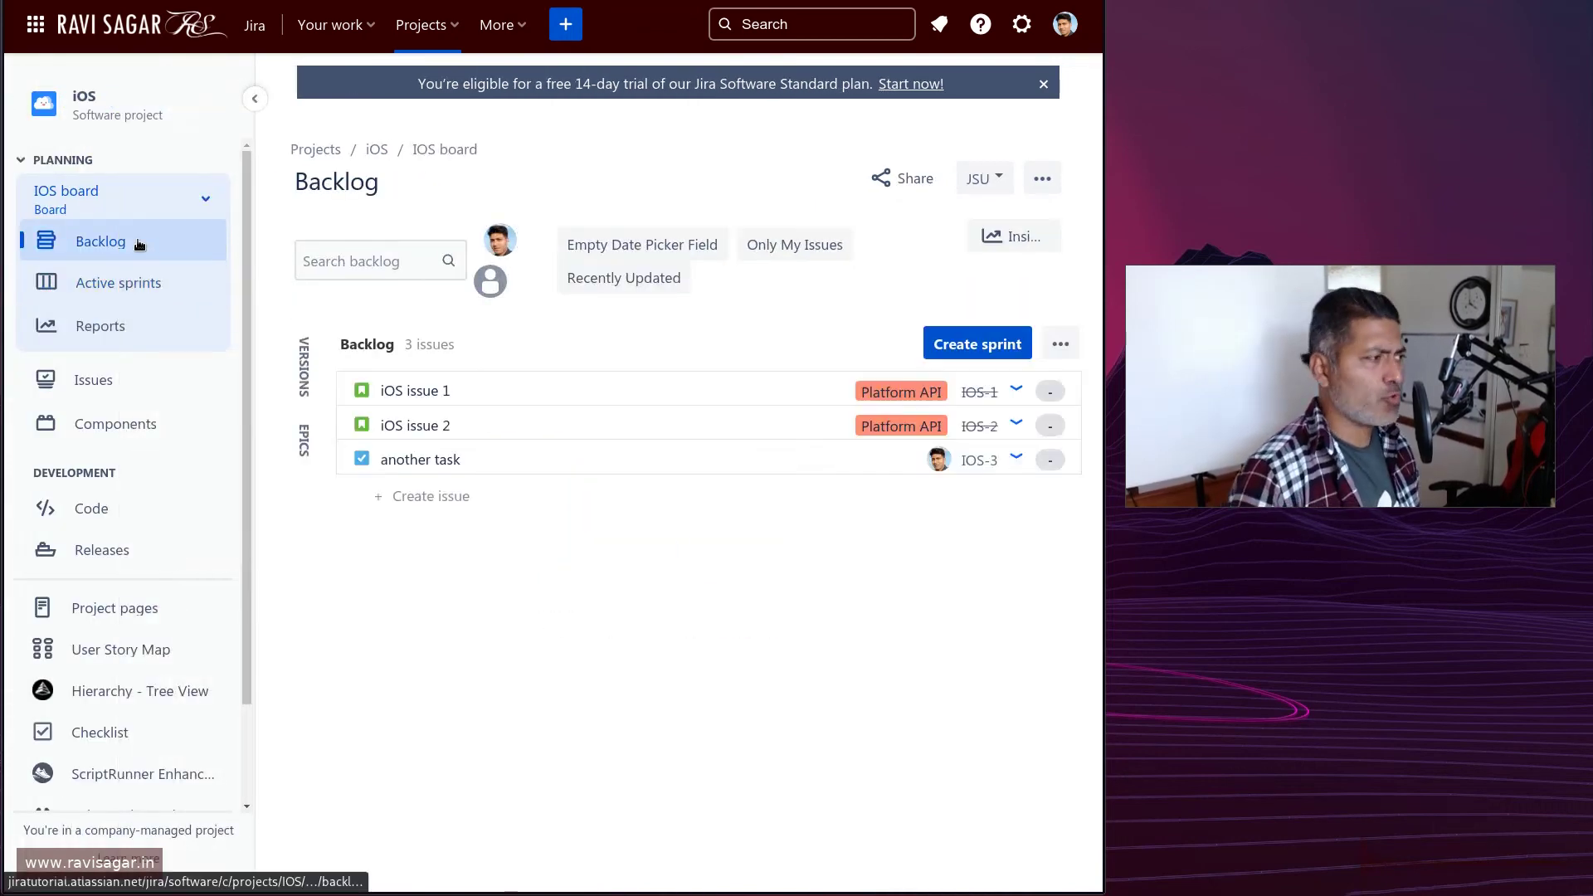
pyautogui.click(623, 245)
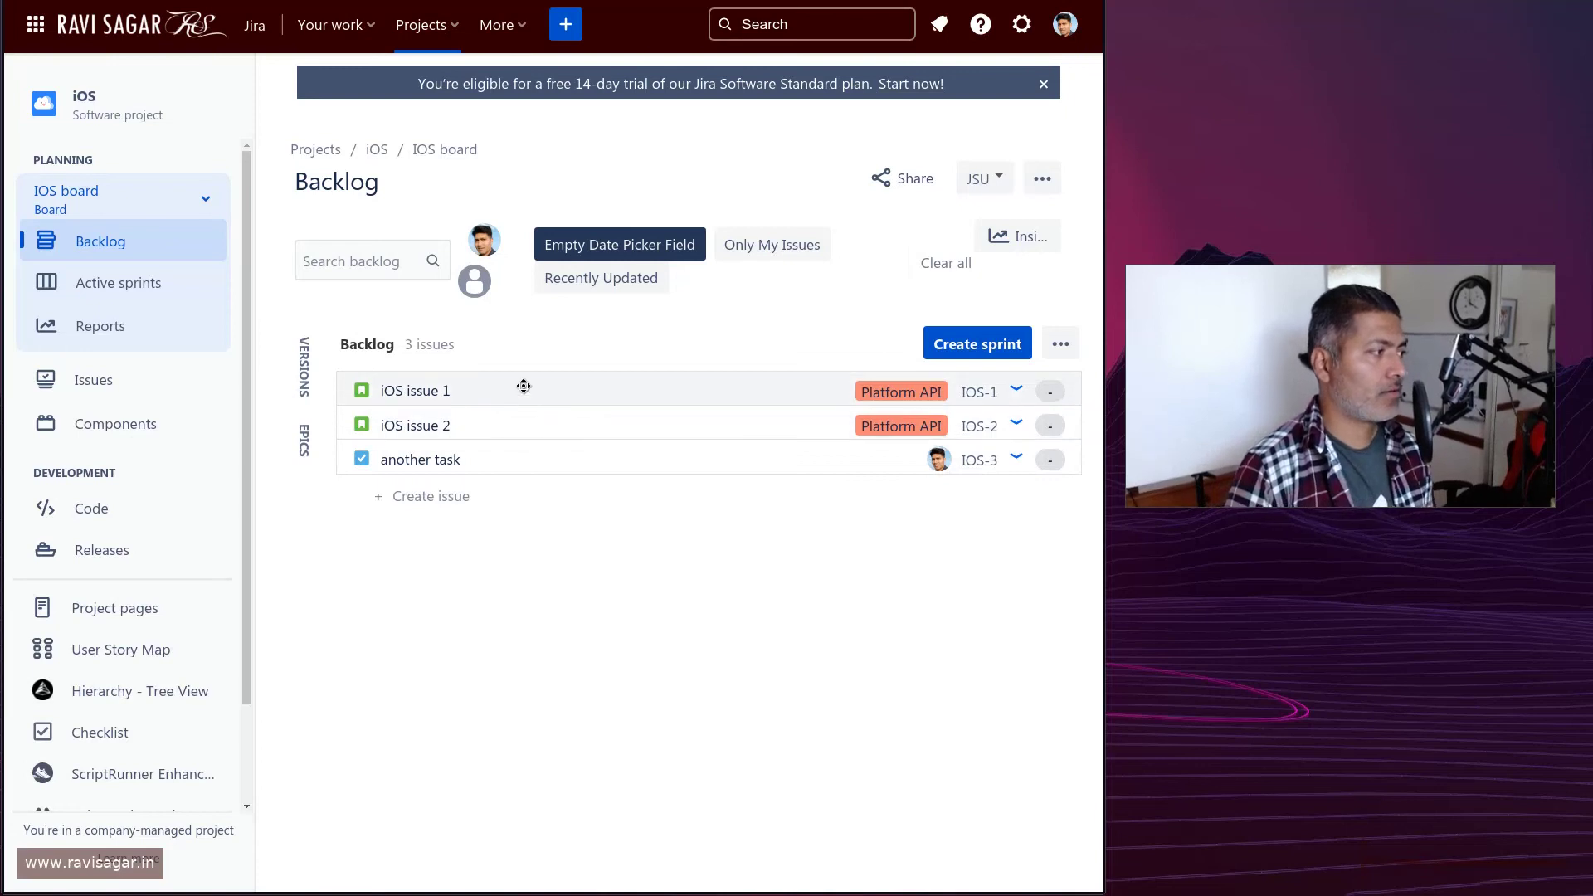
# Inspect the details of iOS issue 1, close them, and switch the quick filter off
pyautogui.click(415, 393)
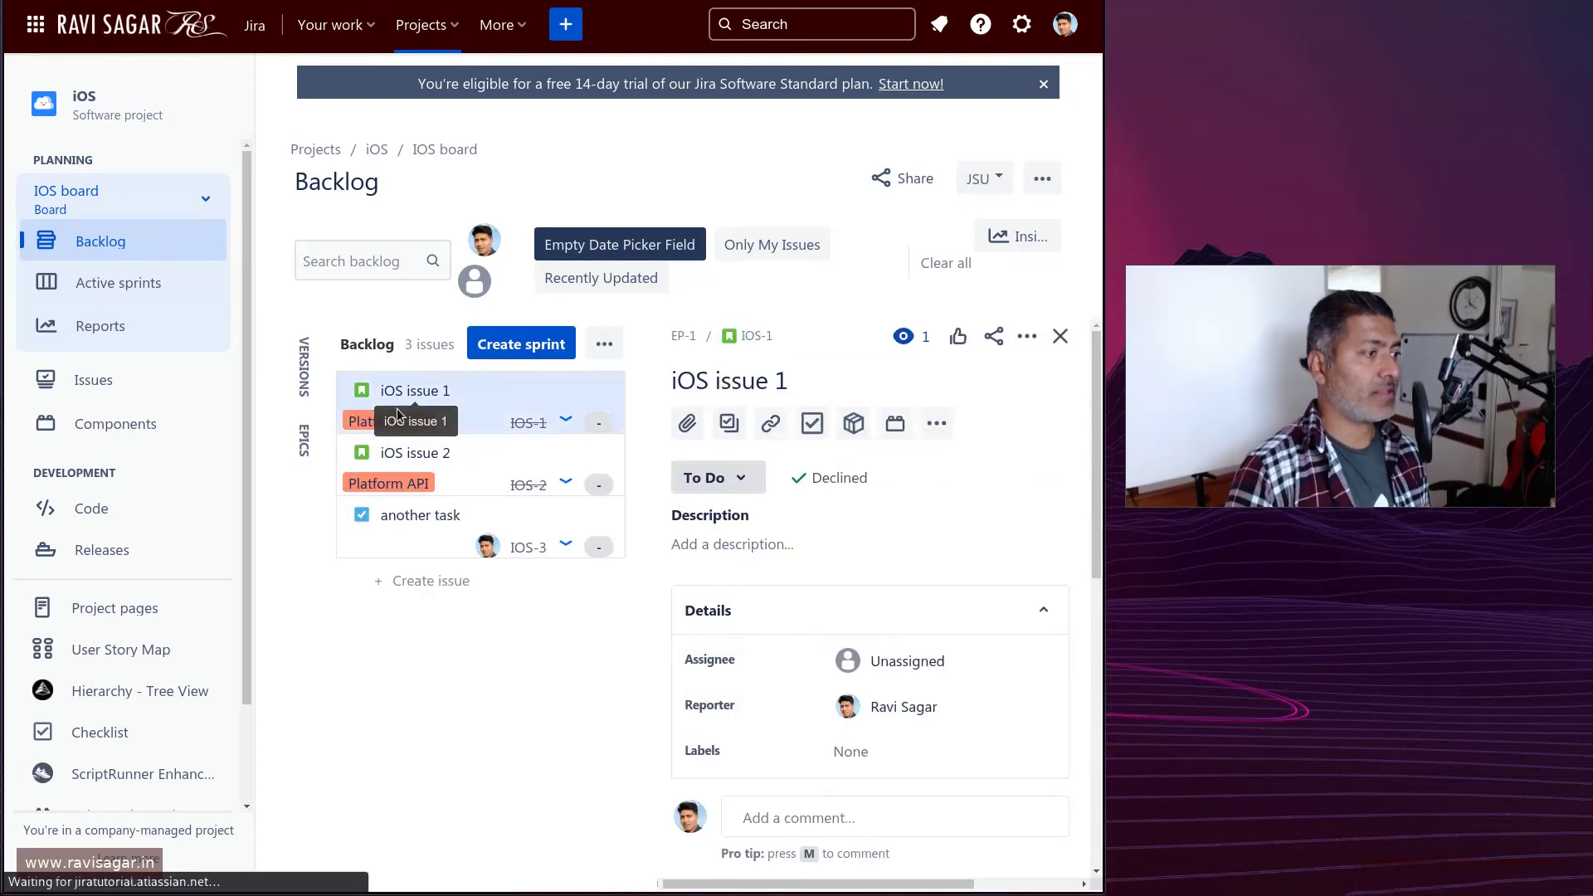
pyautogui.scroll(-8, 874, 597)
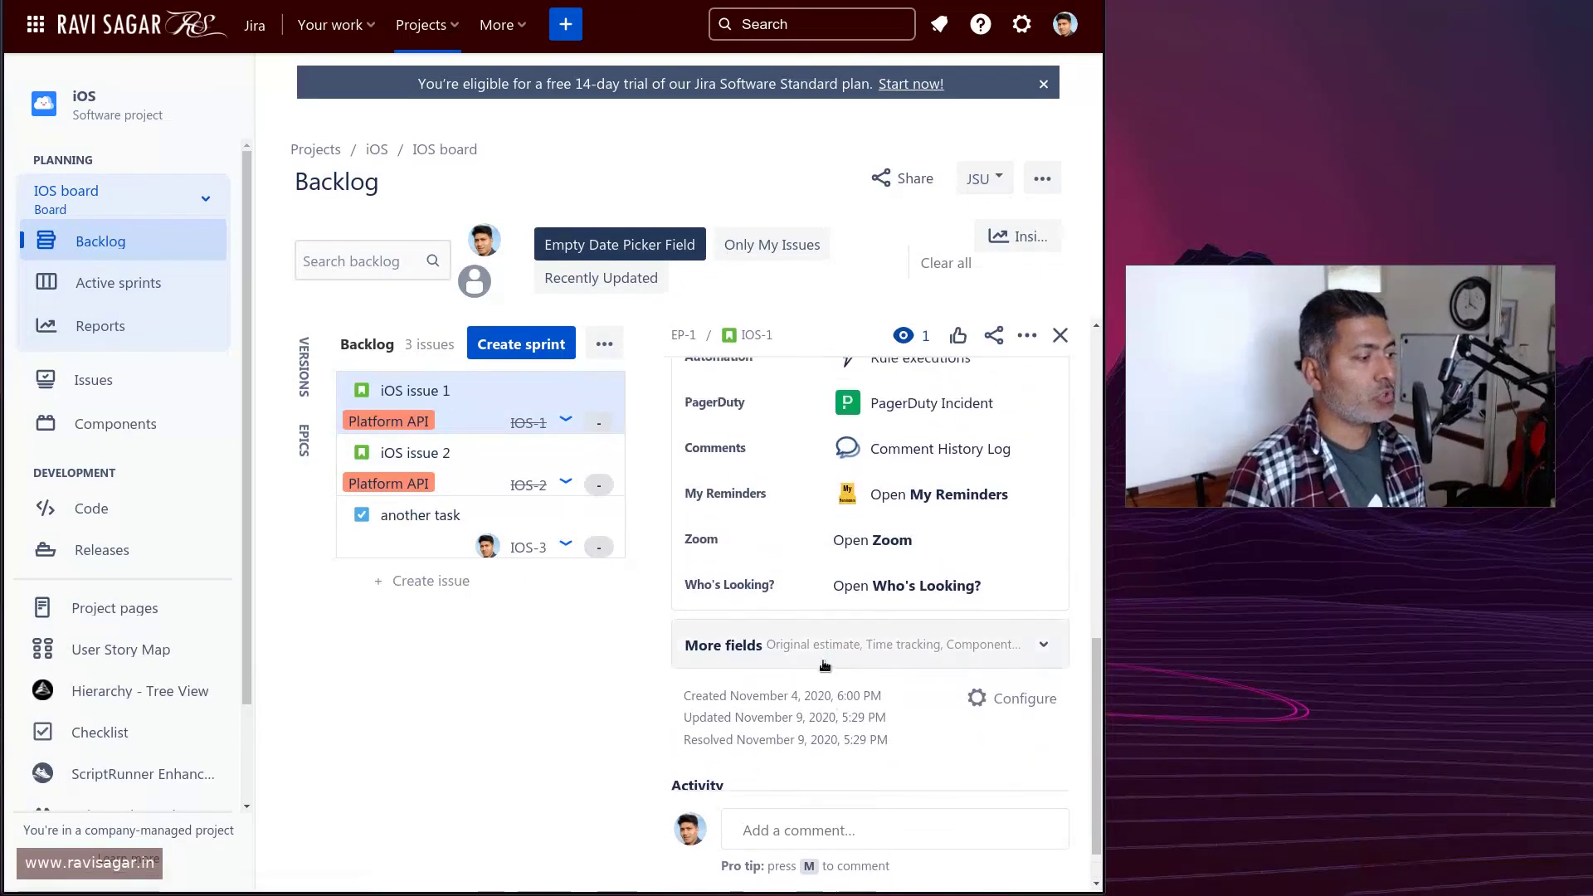
pyautogui.scroll(3, 825, 660)
pyautogui.scroll(5, 824, 666)
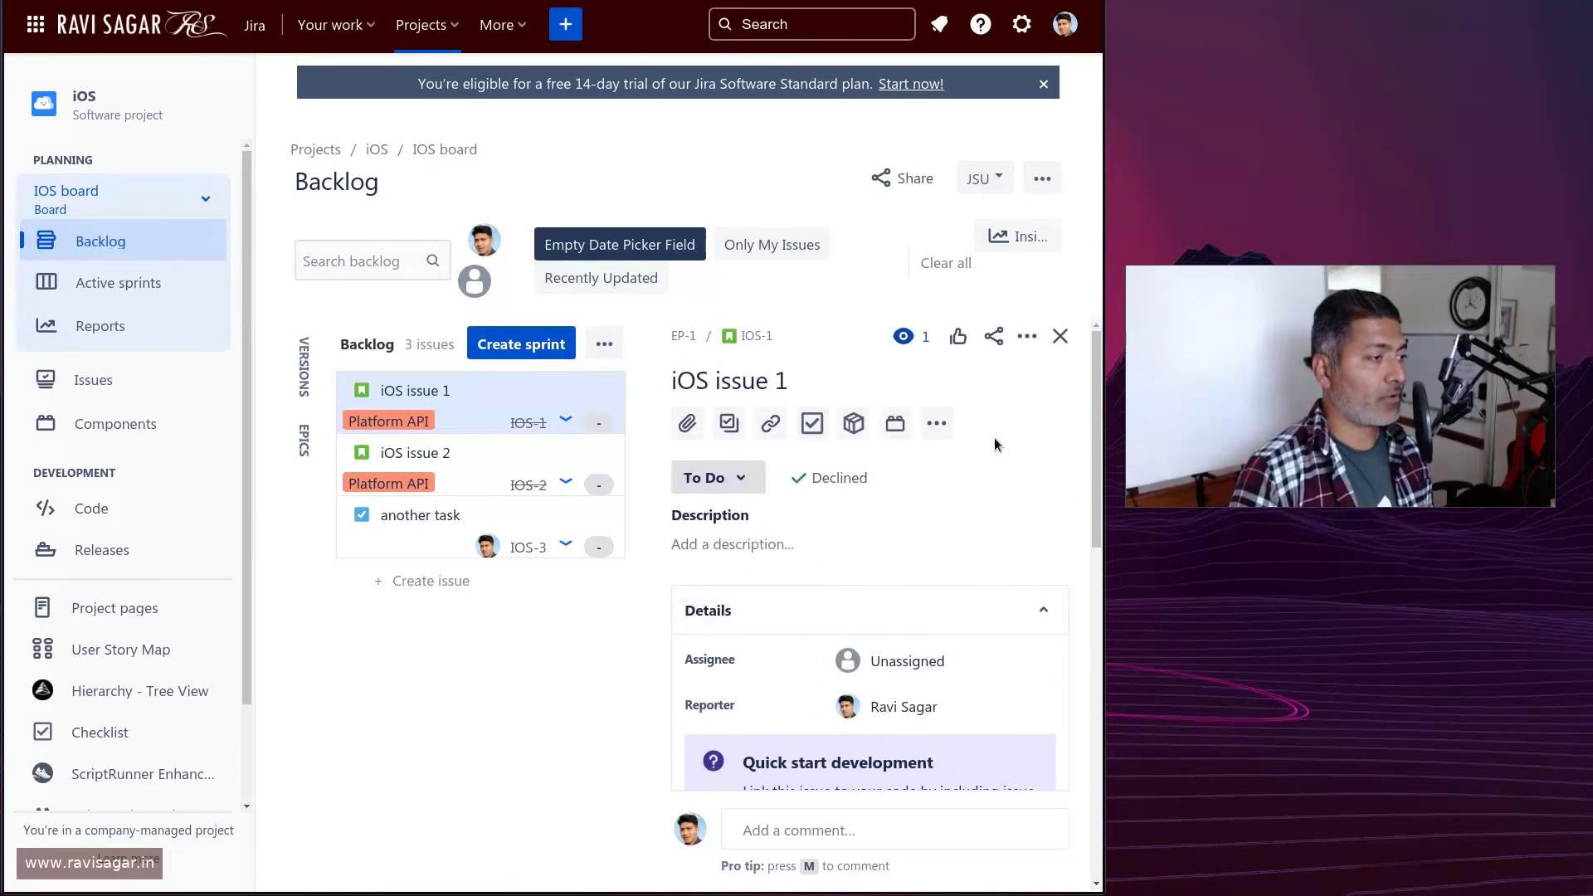
pyautogui.click(1060, 336)
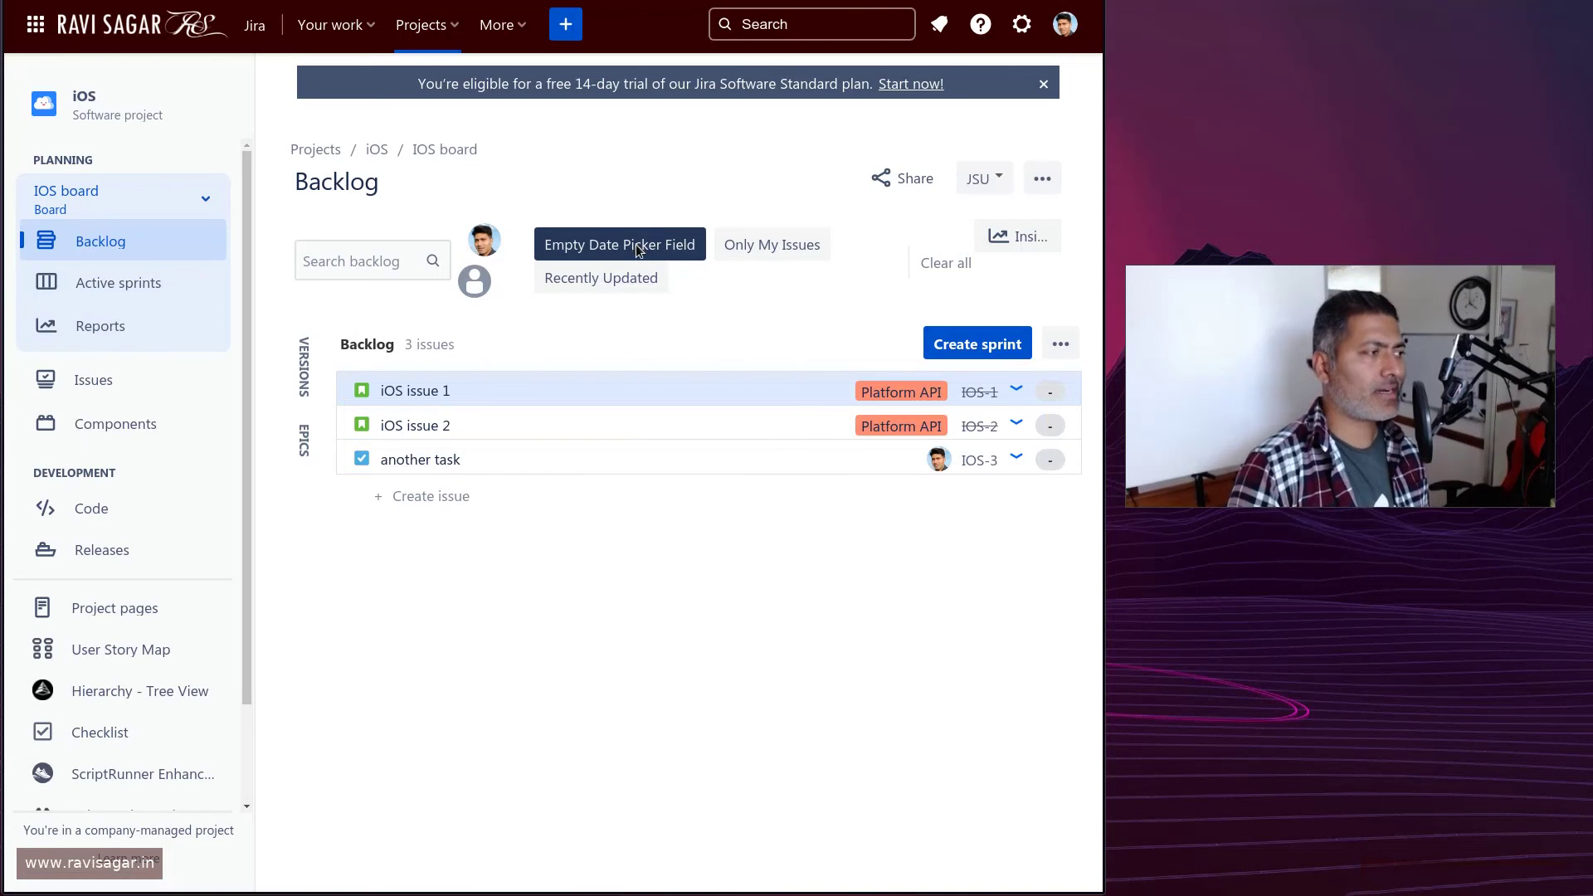
pyautogui.click(656, 251)
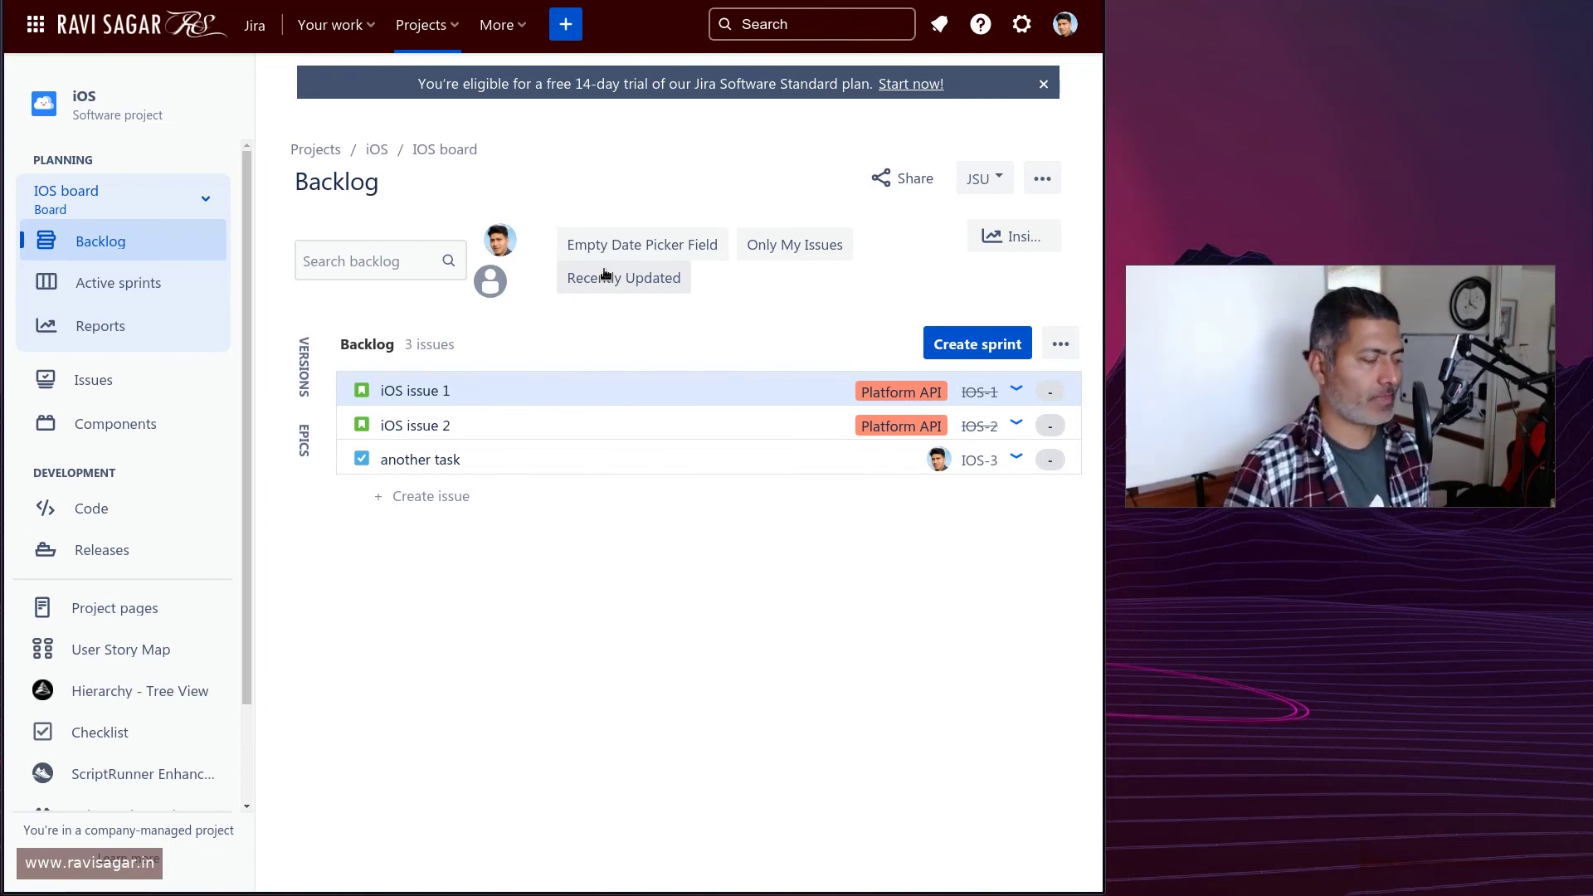
# Switch to the browser tab with the 'Empty filed counter query' Community question
pyautogui.hotkey('ctrl', 'Tab')
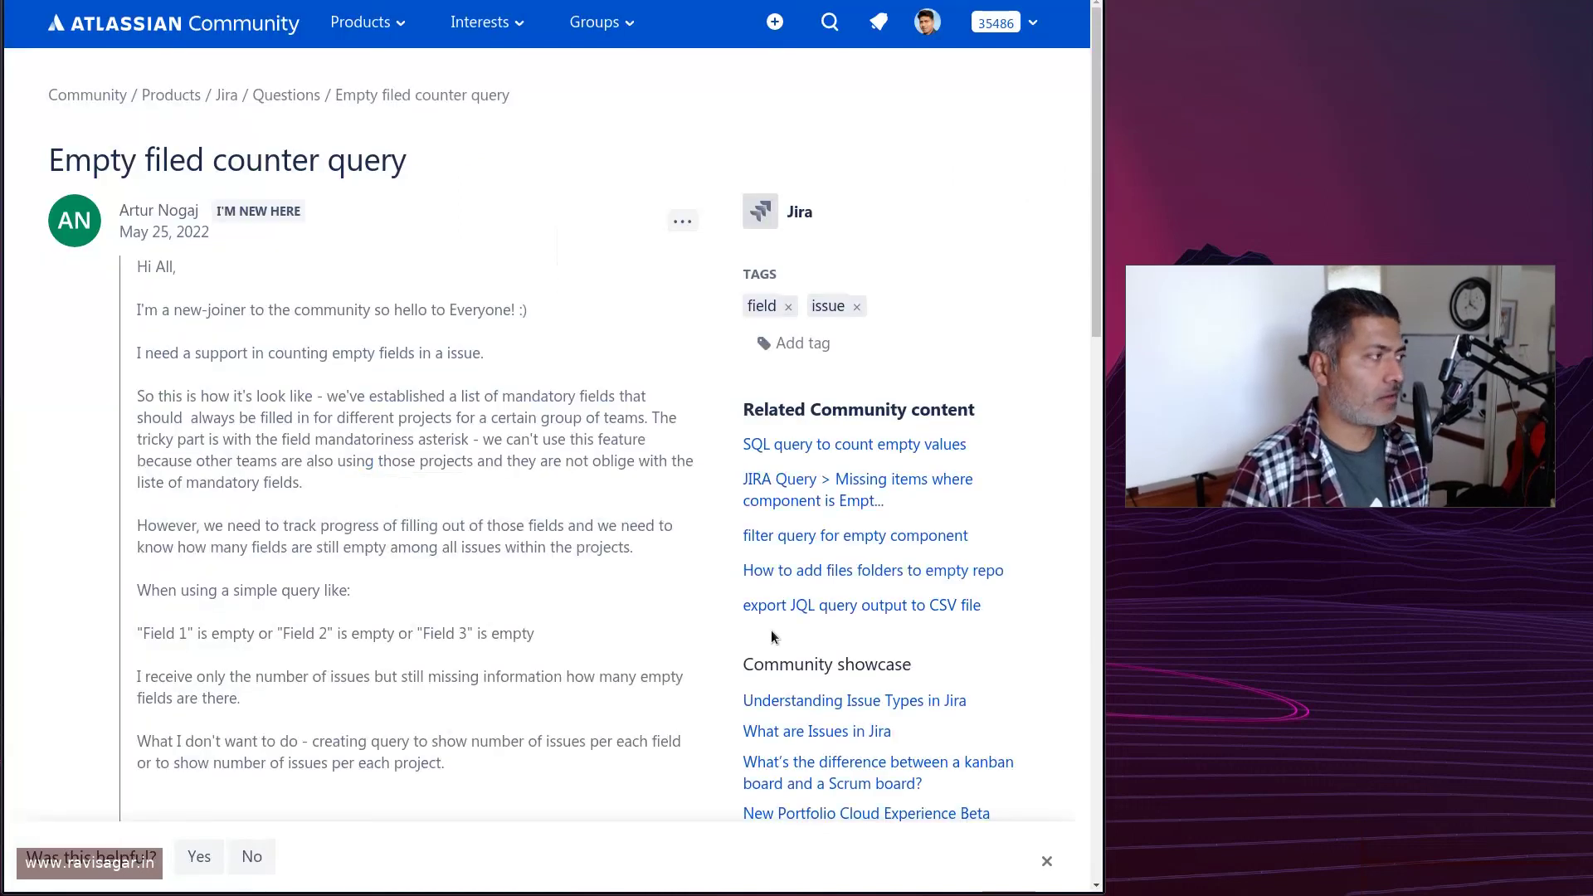